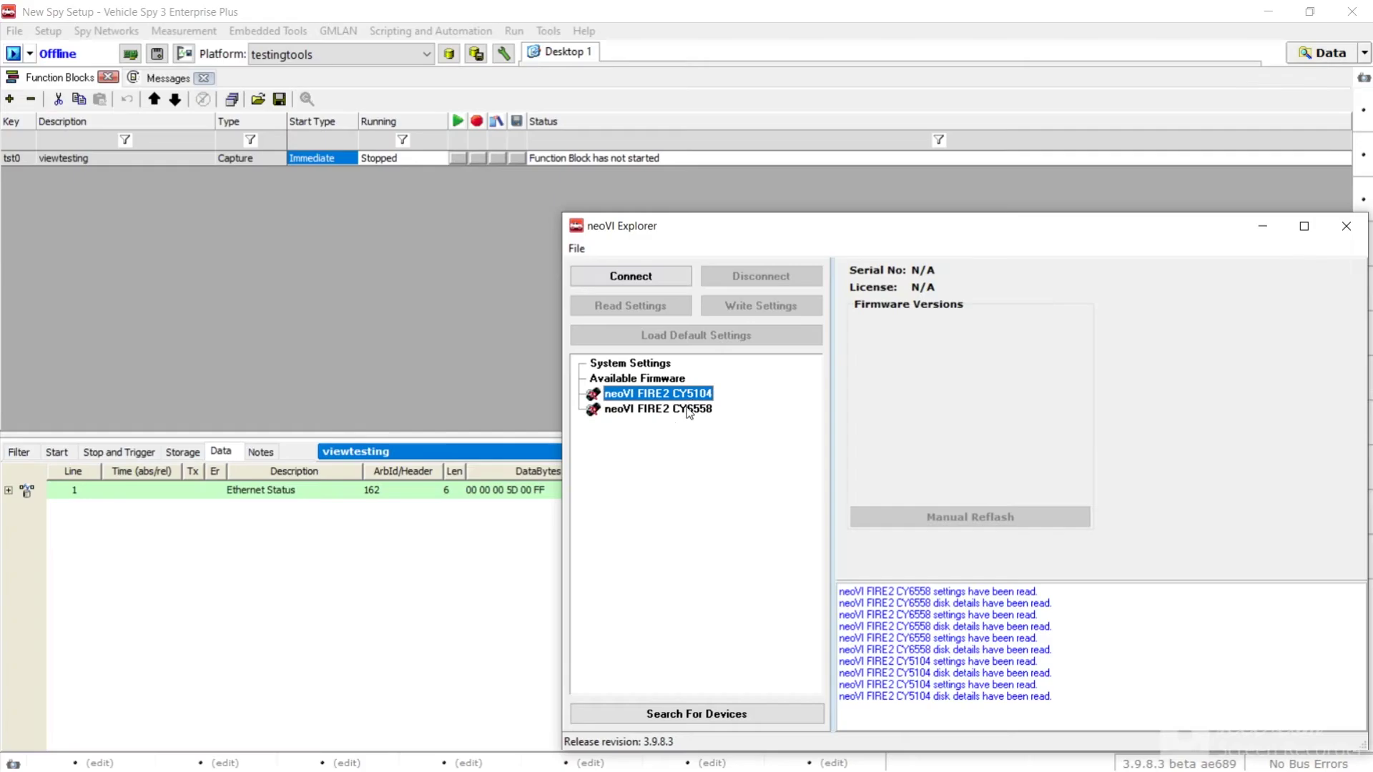
Connect the neoVI FIRE2, send the CoreMini, and scroll the incoming HS CAN $121 messages in Messages view
{"action": "left_click", "coordinate": [653, 279]}
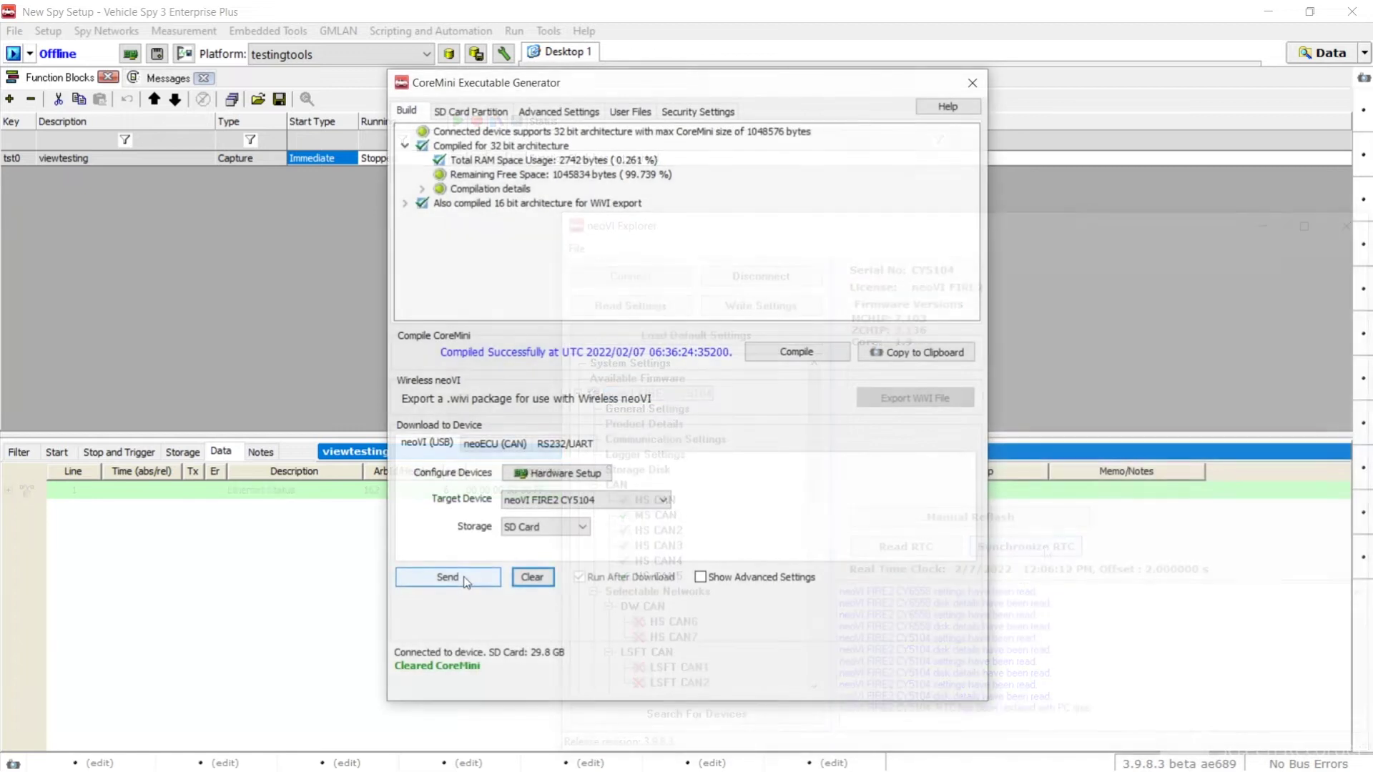
{"action": "left_click", "coordinate": [465, 579]}
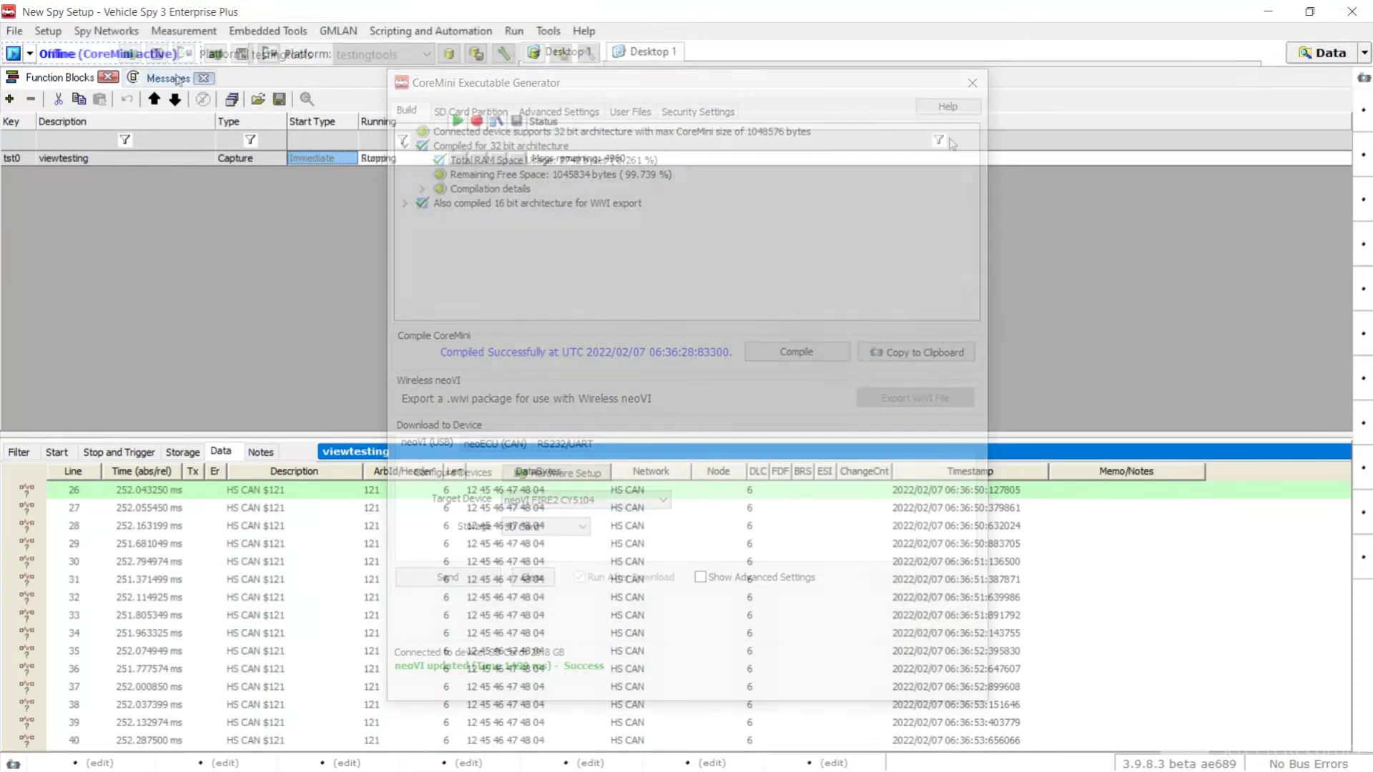
{"action": "left_click", "coordinate": [169, 77]}
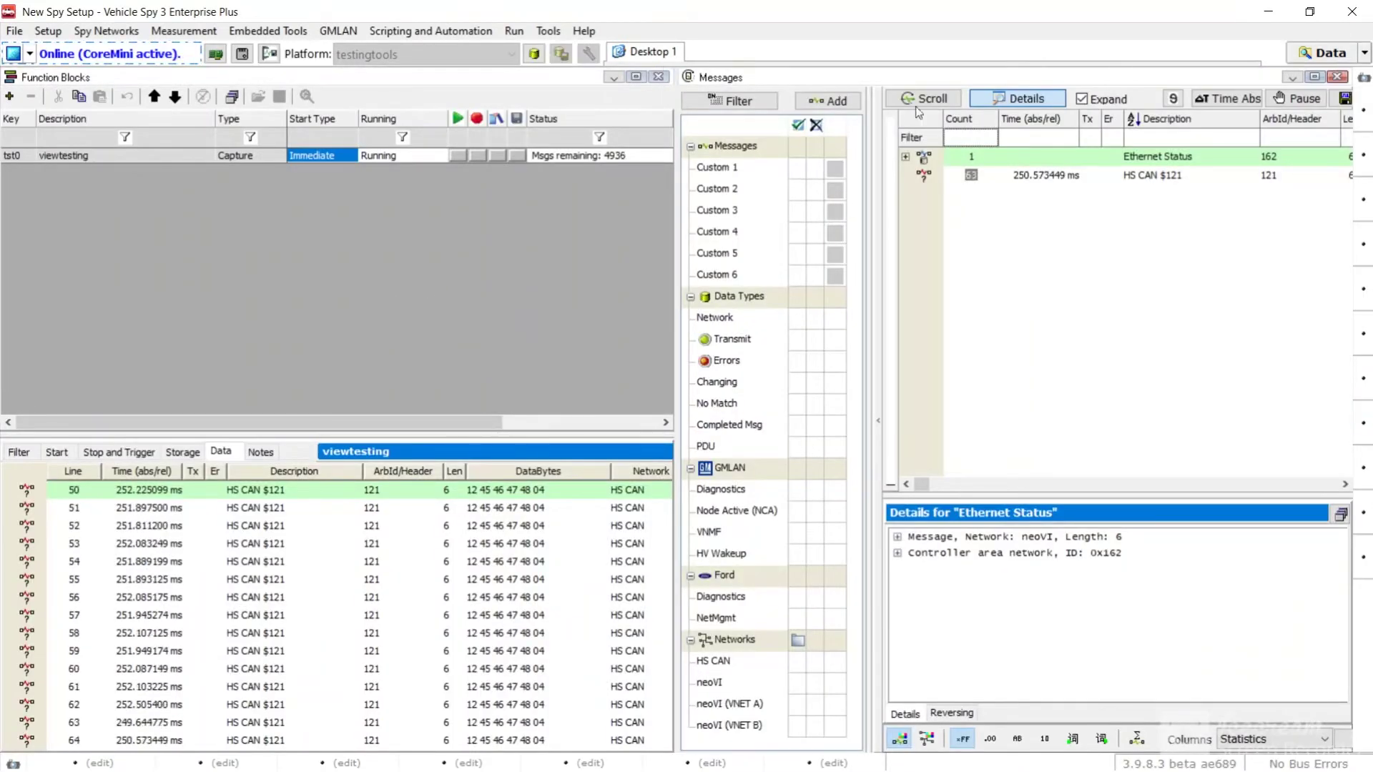
{"action": "left_click", "coordinate": [932, 100]}
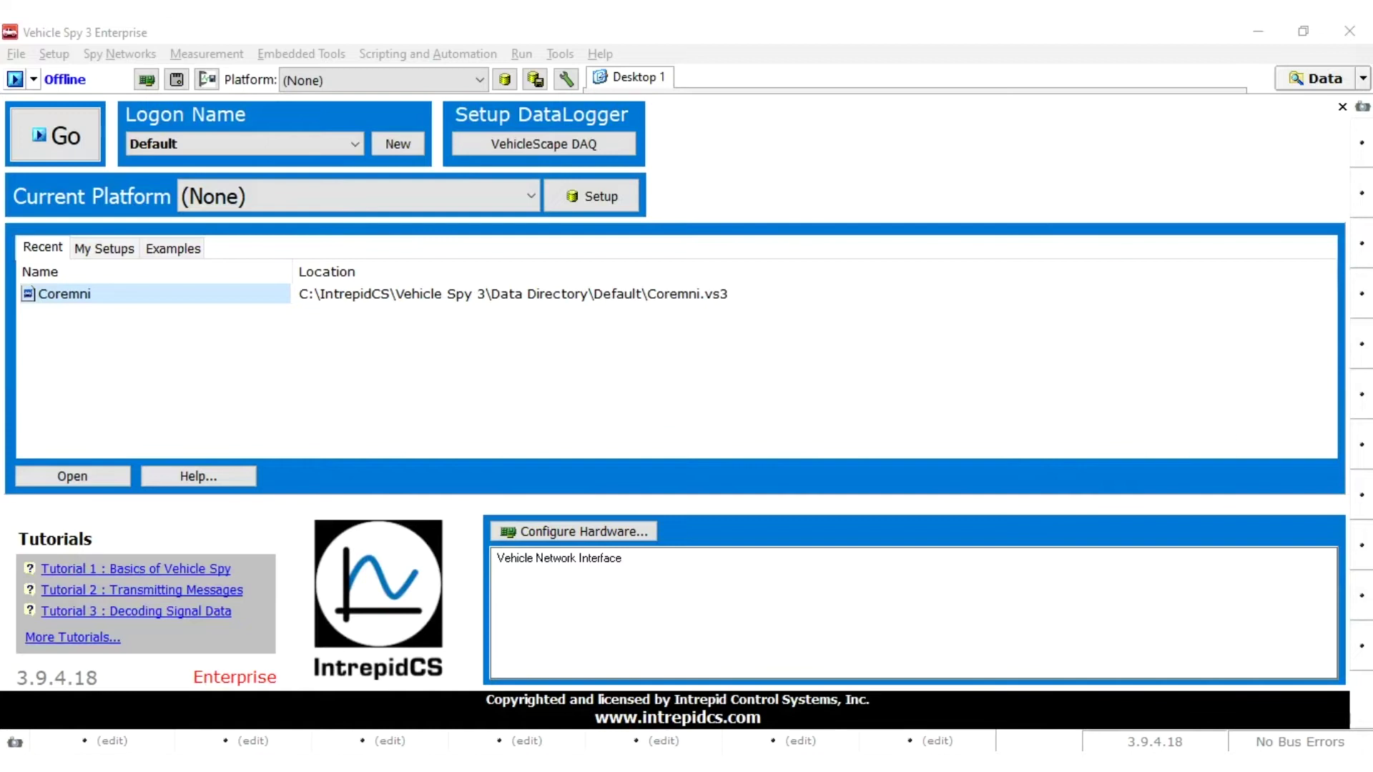
{"action": "left_click", "coordinate": [871, 377]}
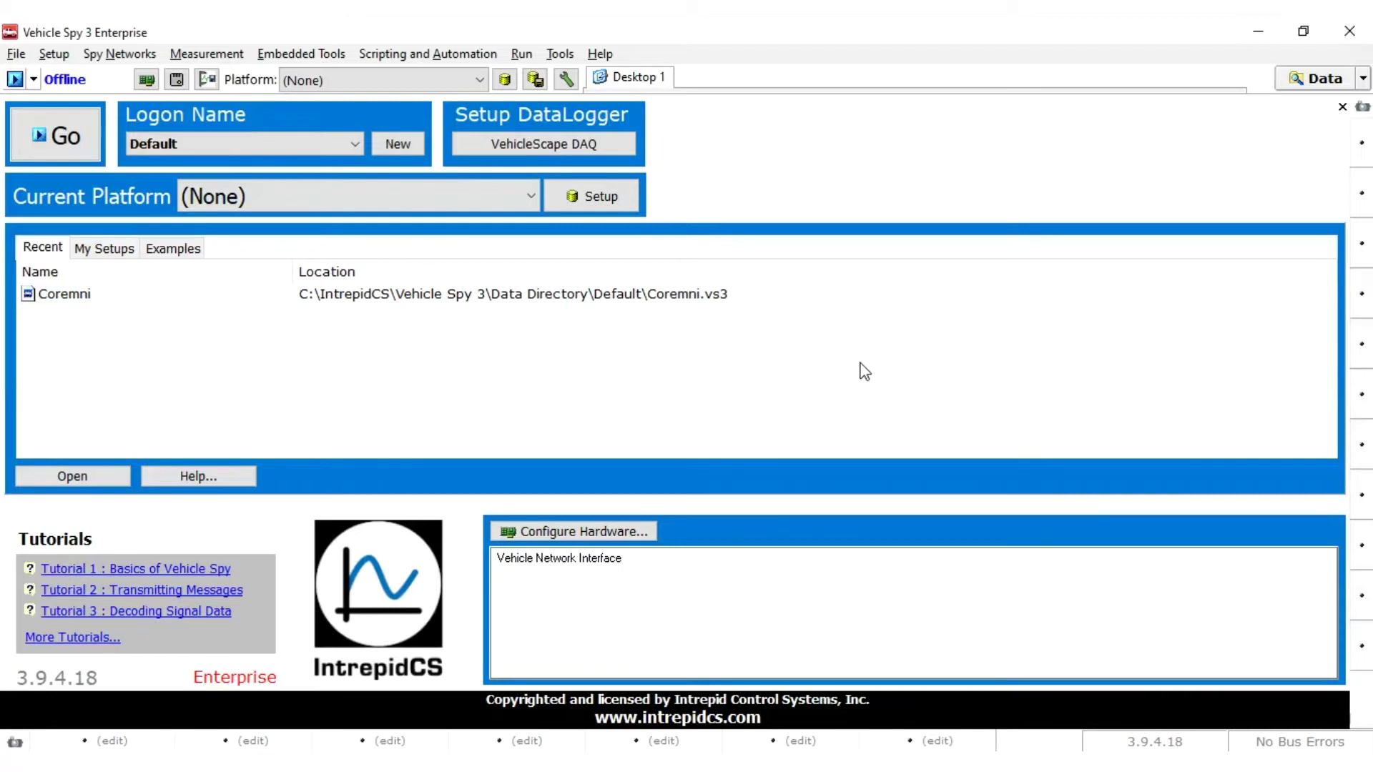
Add a new HS CAN transmit message with Arb ID 7E0 in the Messages Editor
{"action": "left_click", "coordinate": [132, 54]}
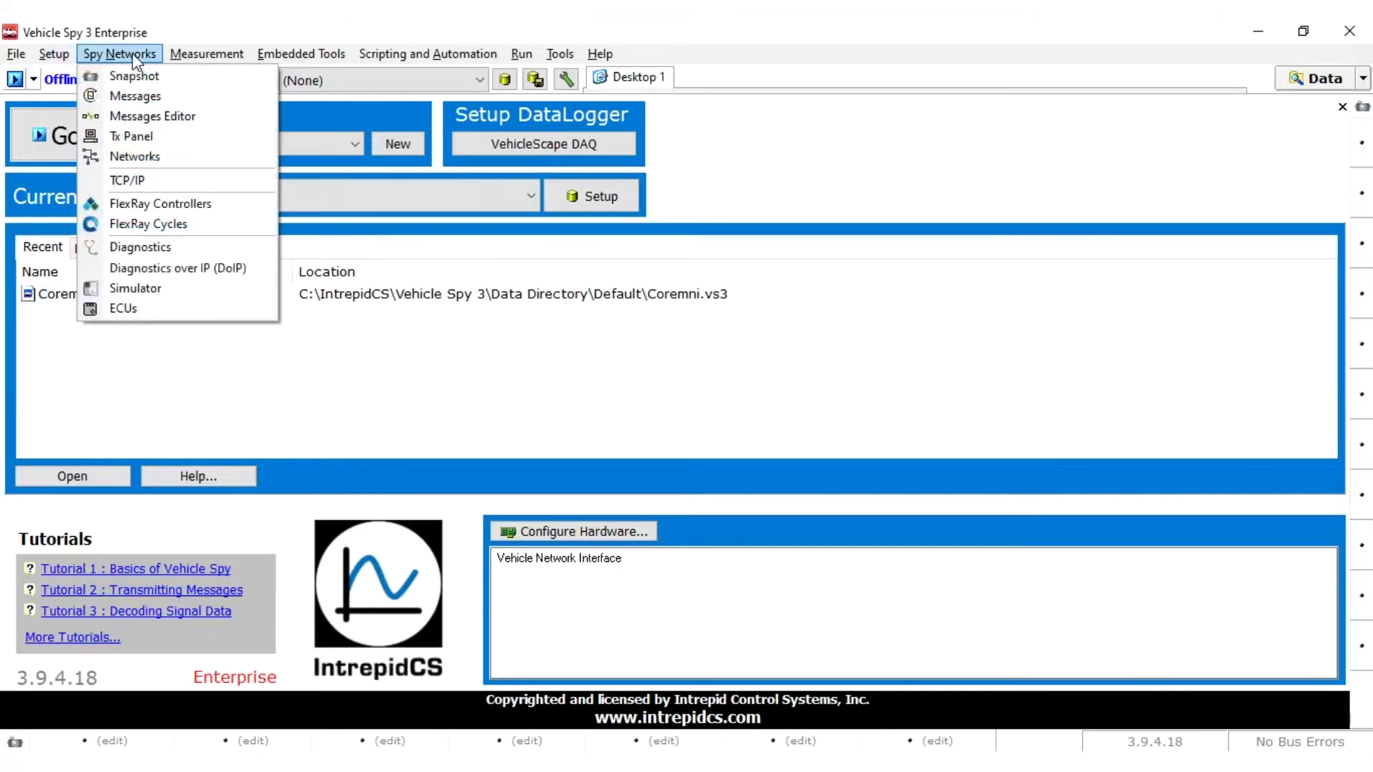
{"action": "left_click", "coordinate": [205, 116]}
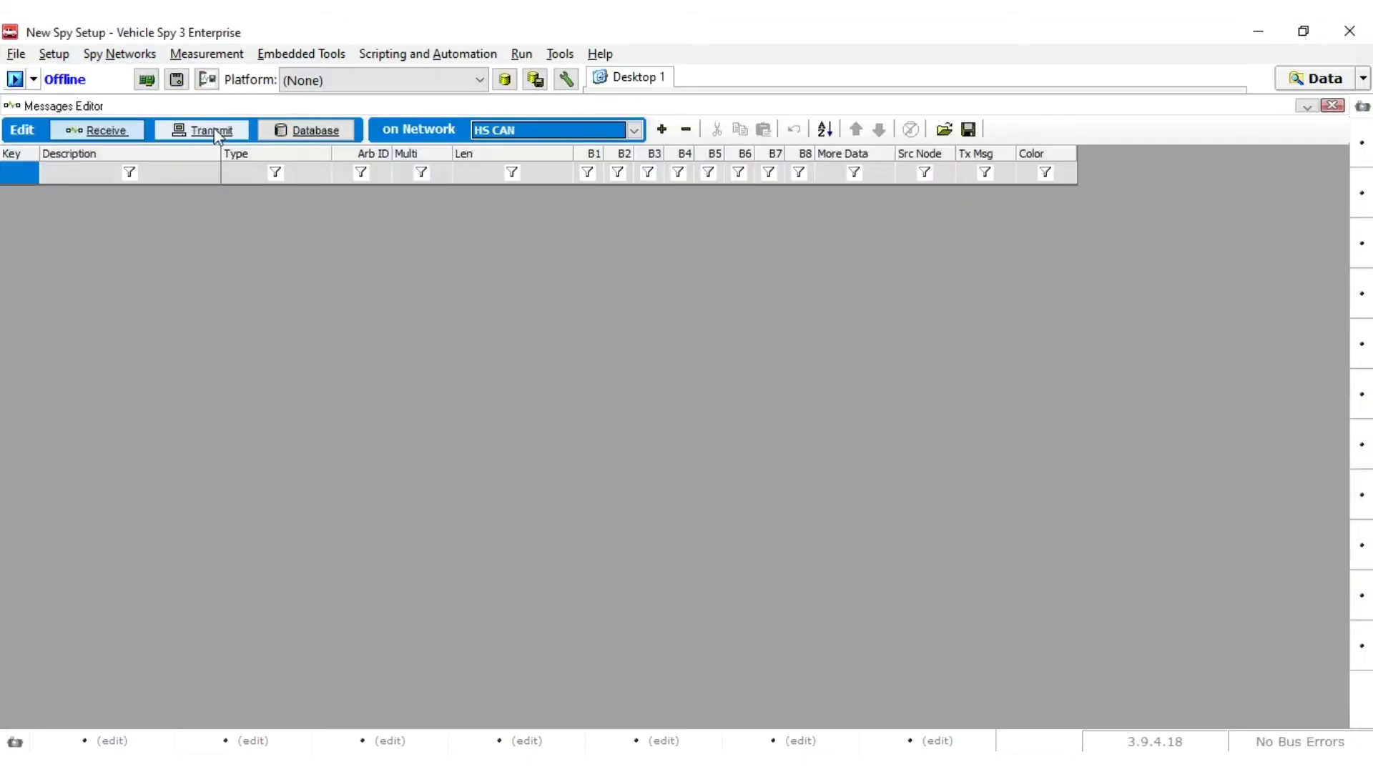
{"action": "left_click", "coordinate": [214, 133]}
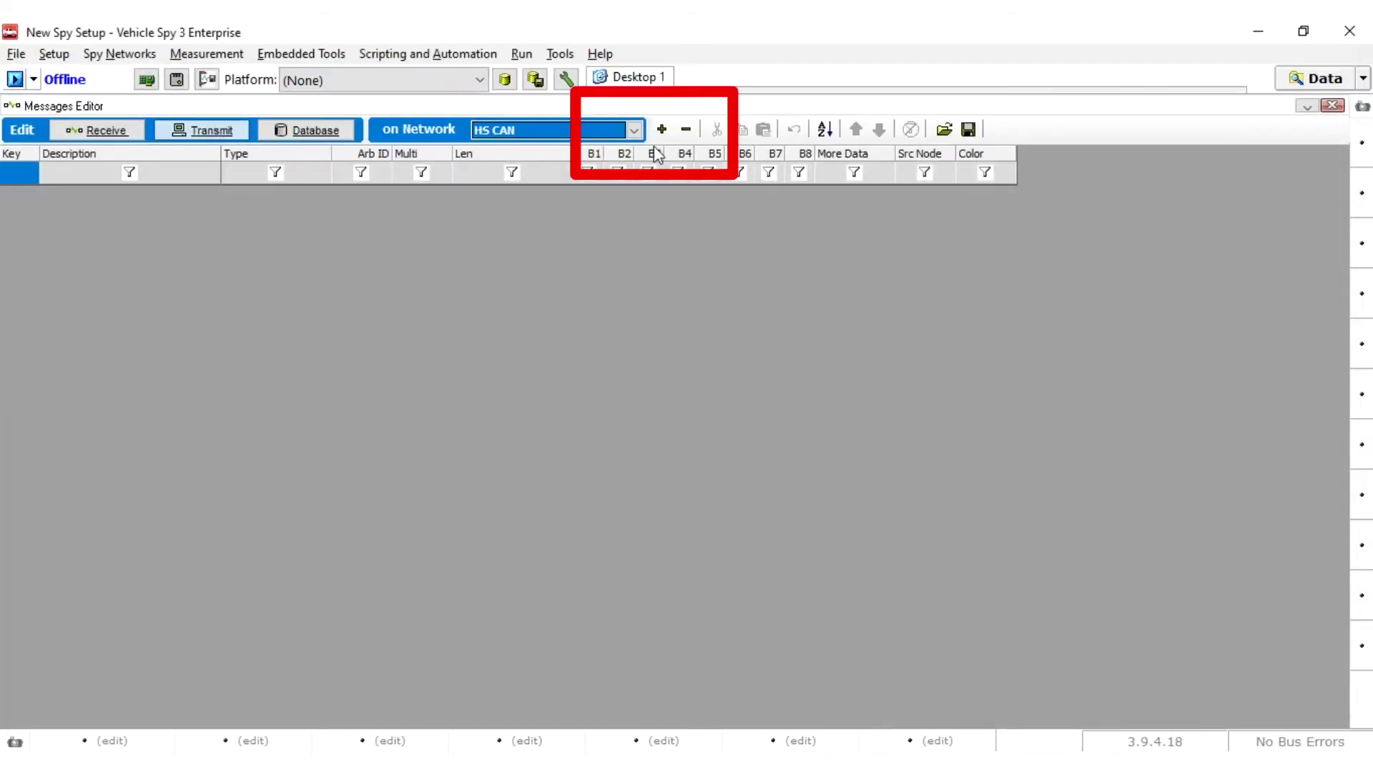
{"action": "left_click", "coordinate": [662, 130]}
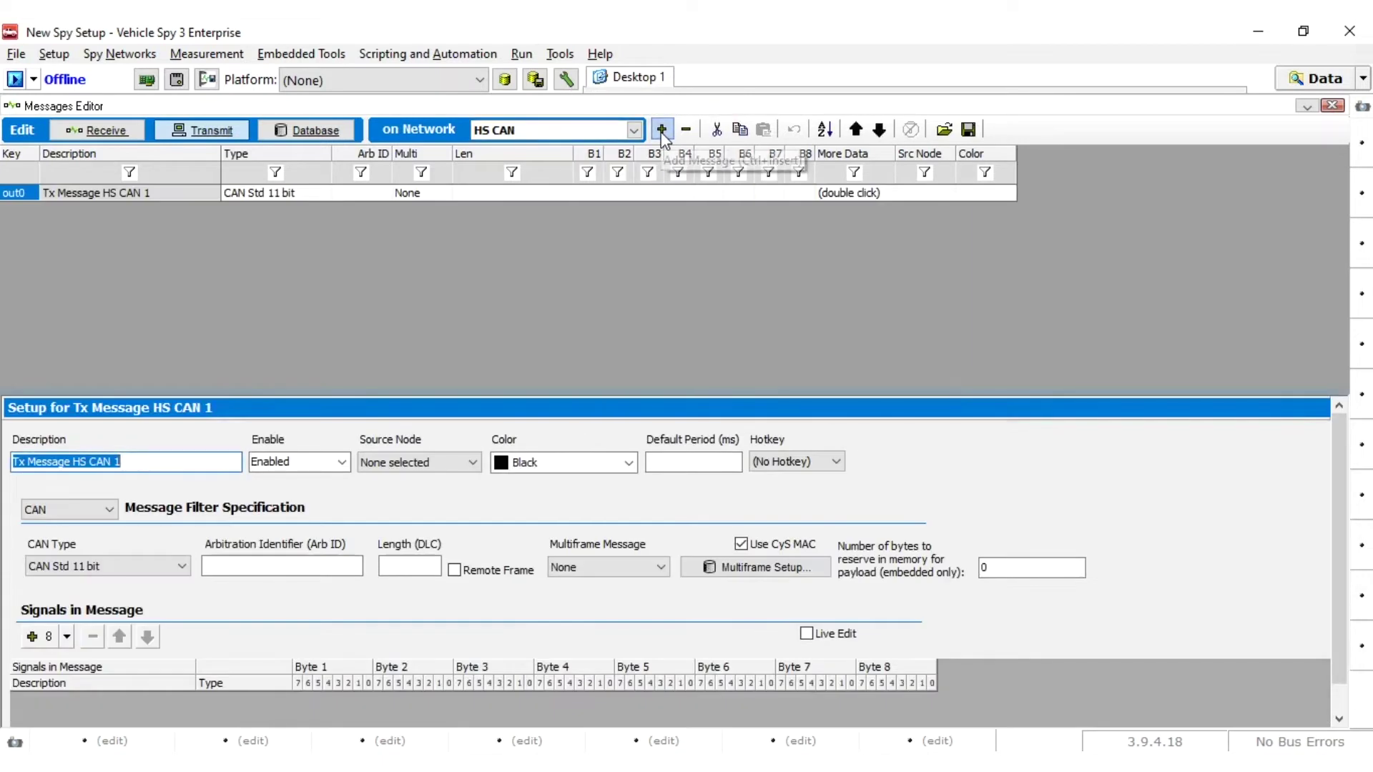
{"action": "double_click", "coordinate": [361, 193]}
{"action": "type", "text": "7E0"}
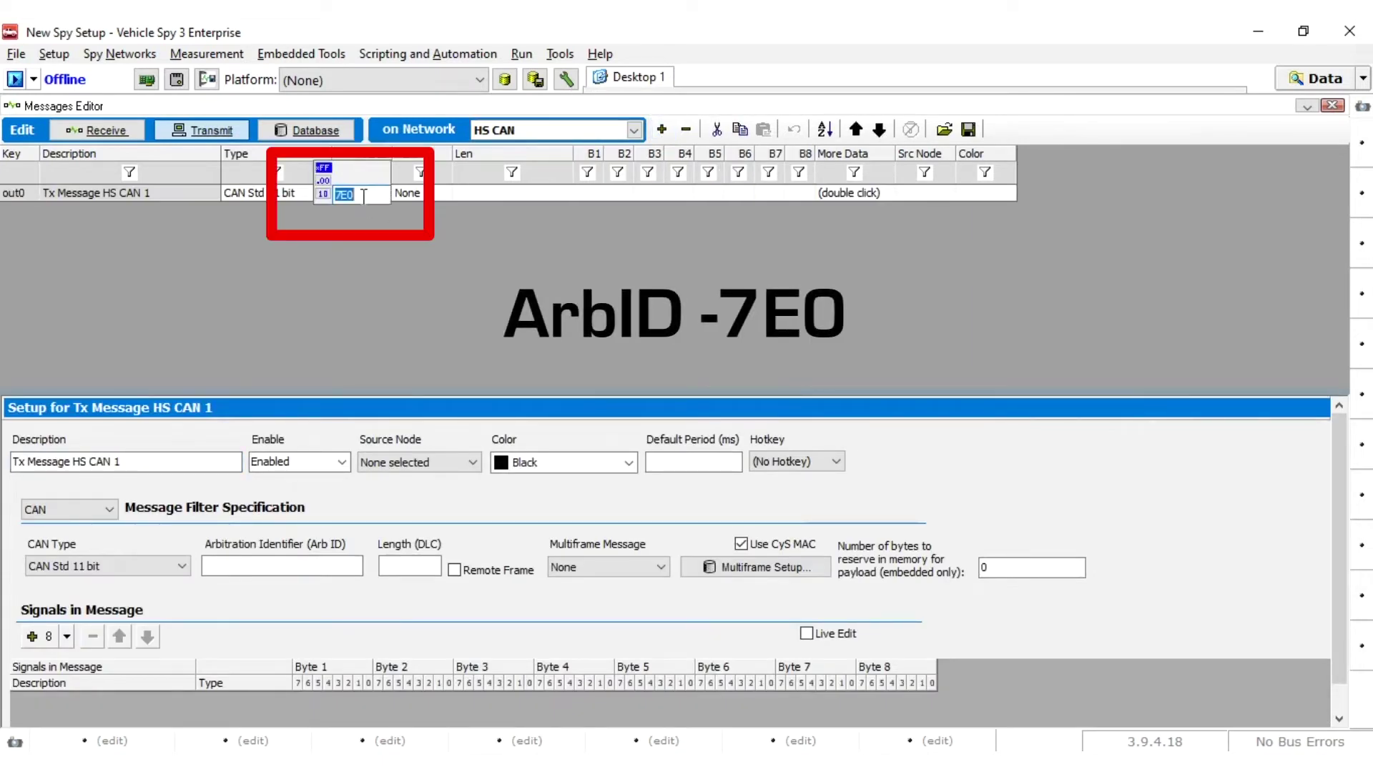
{"action": "key", "text": "Return"}
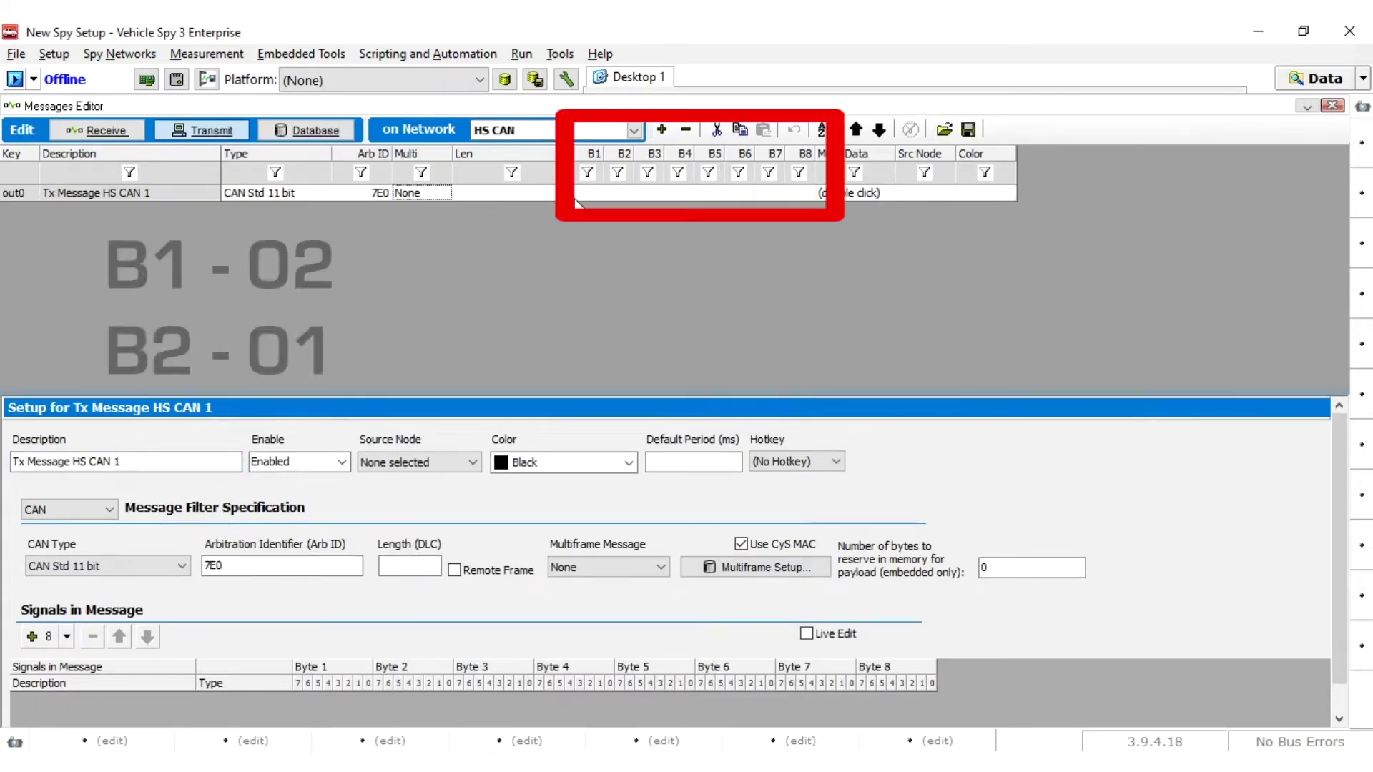
{"action": "double_click", "coordinate": [595, 193]}
{"action": "type", "text": "02"}
{"action": "key", "text": "Return"}
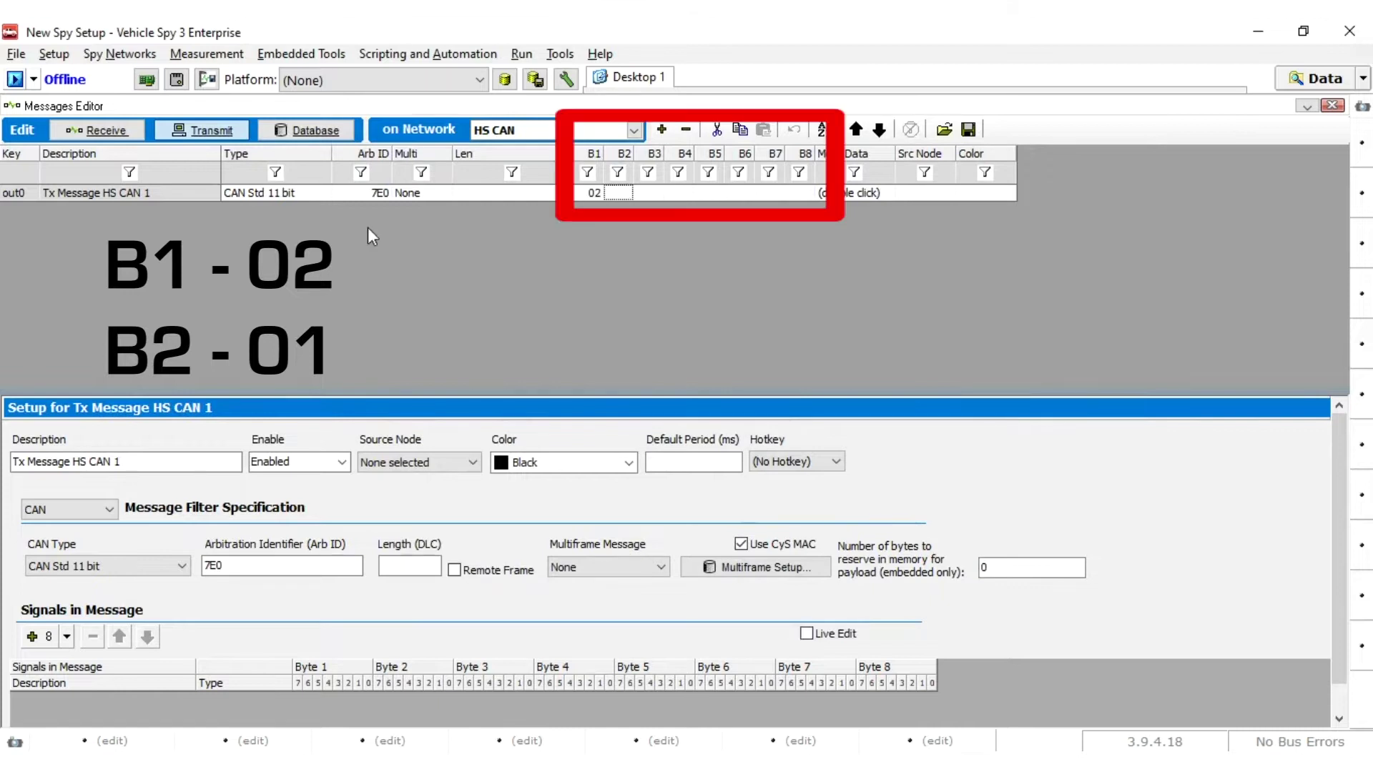
{"action": "type", "text": "01"}
{"action": "key", "text": "Return"}
{"action": "type", "text": "0C"}
{"action": "key", "text": "Return"}
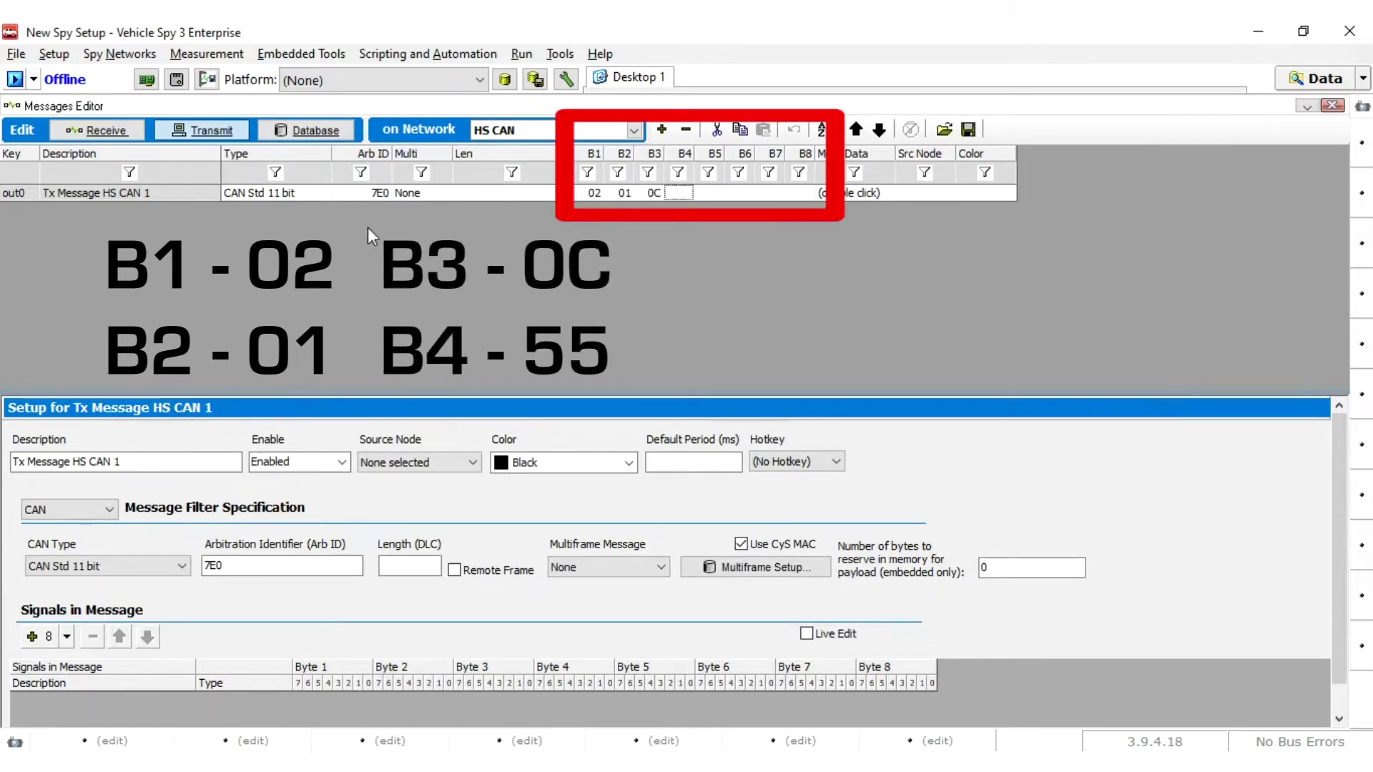
{"action": "type", "text": "55"}
{"action": "key", "text": "Return"}
{"action": "type", "text": "55"}
{"action": "key", "text": "Return"}
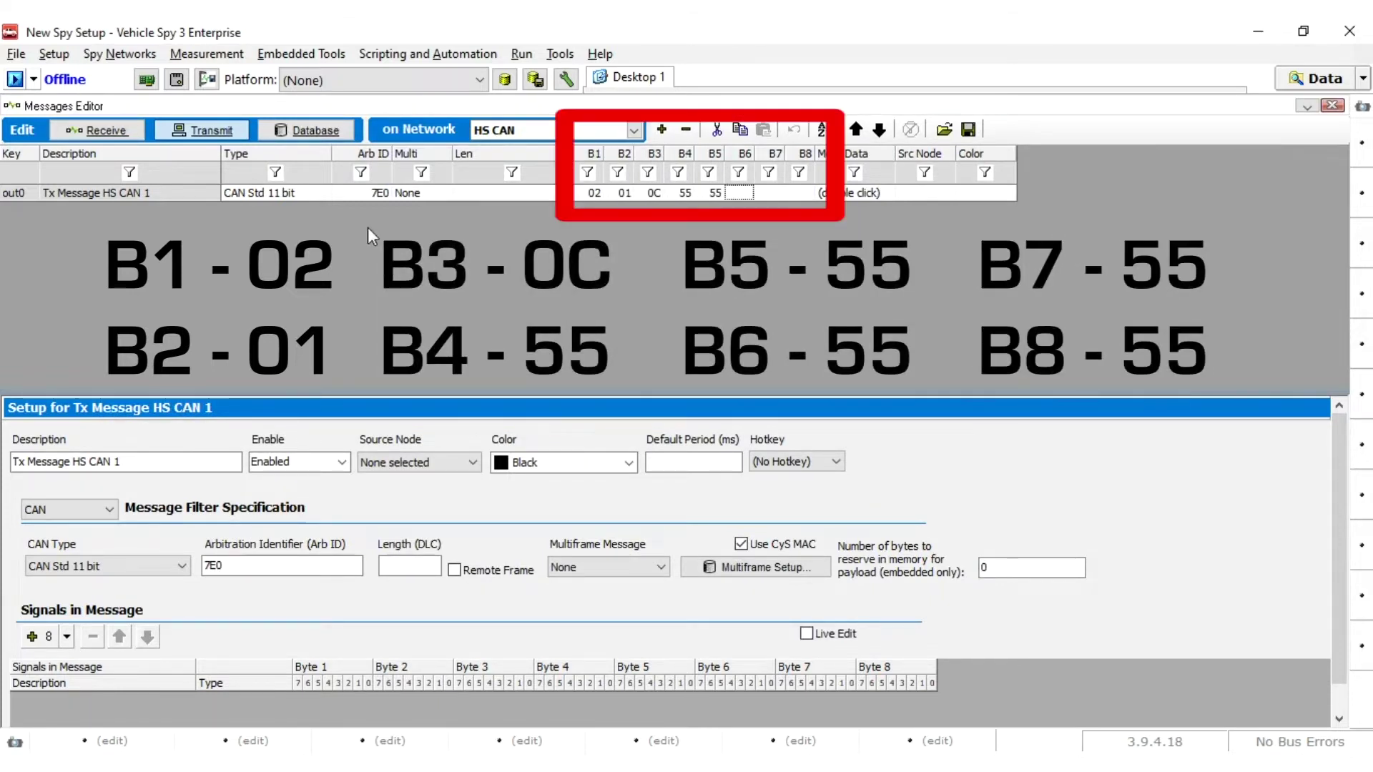
{"action": "type", "text": "55"}
{"action": "key", "text": "Return"}
{"action": "type", "text": "55"}
{"action": "key", "text": "Return"}
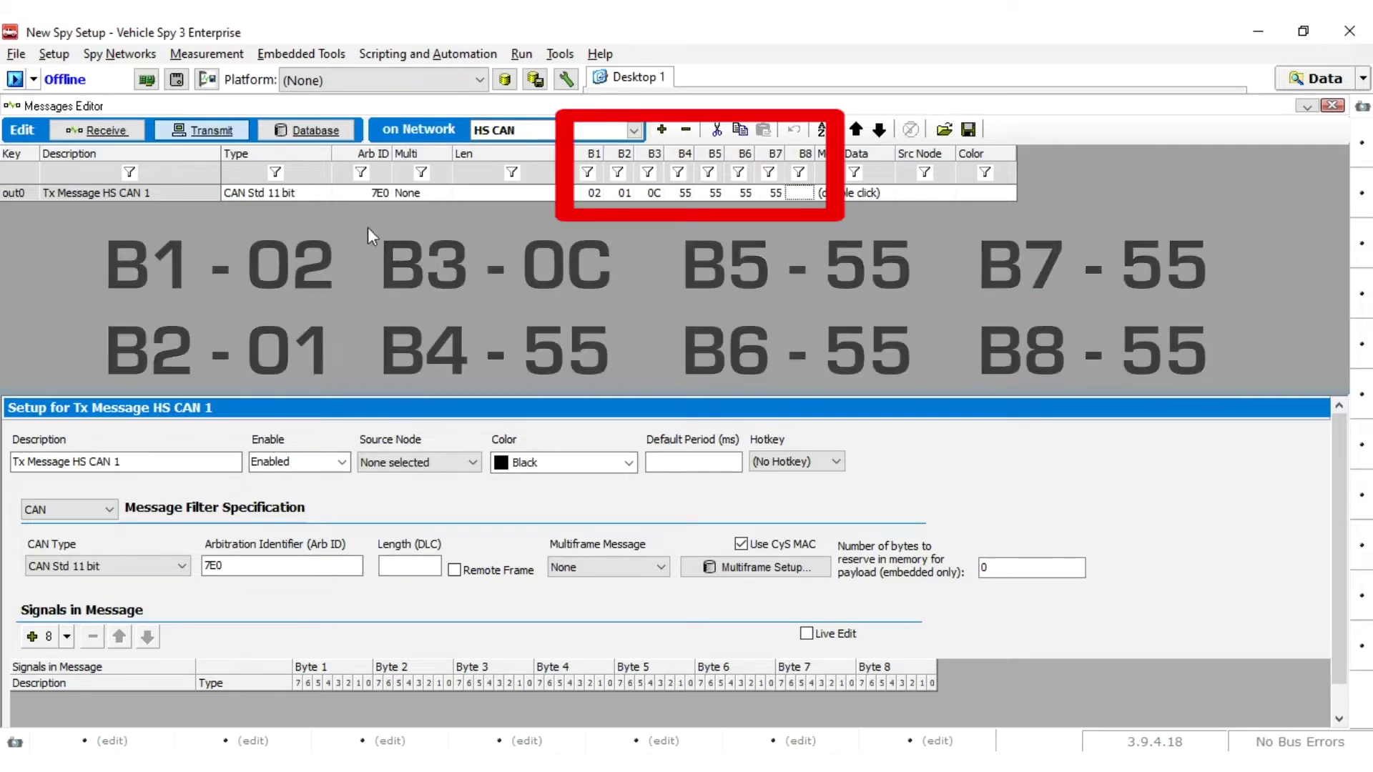
{"action": "type", "text": "55"}
{"action": "key", "text": "Return"}
{"action": "type", "text": "55"}
{"action": "key", "text": "Return"}
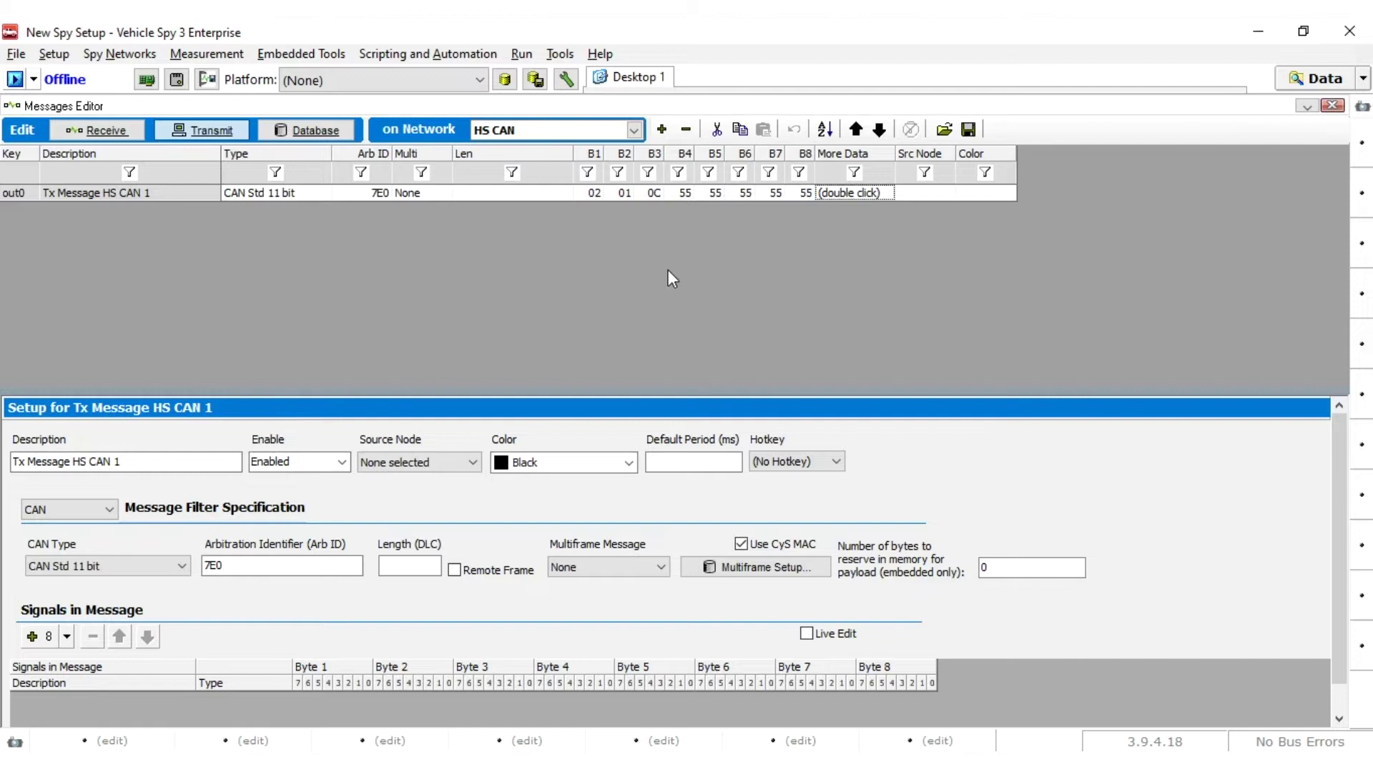
{"action": "left_click", "coordinate": [119, 54]}
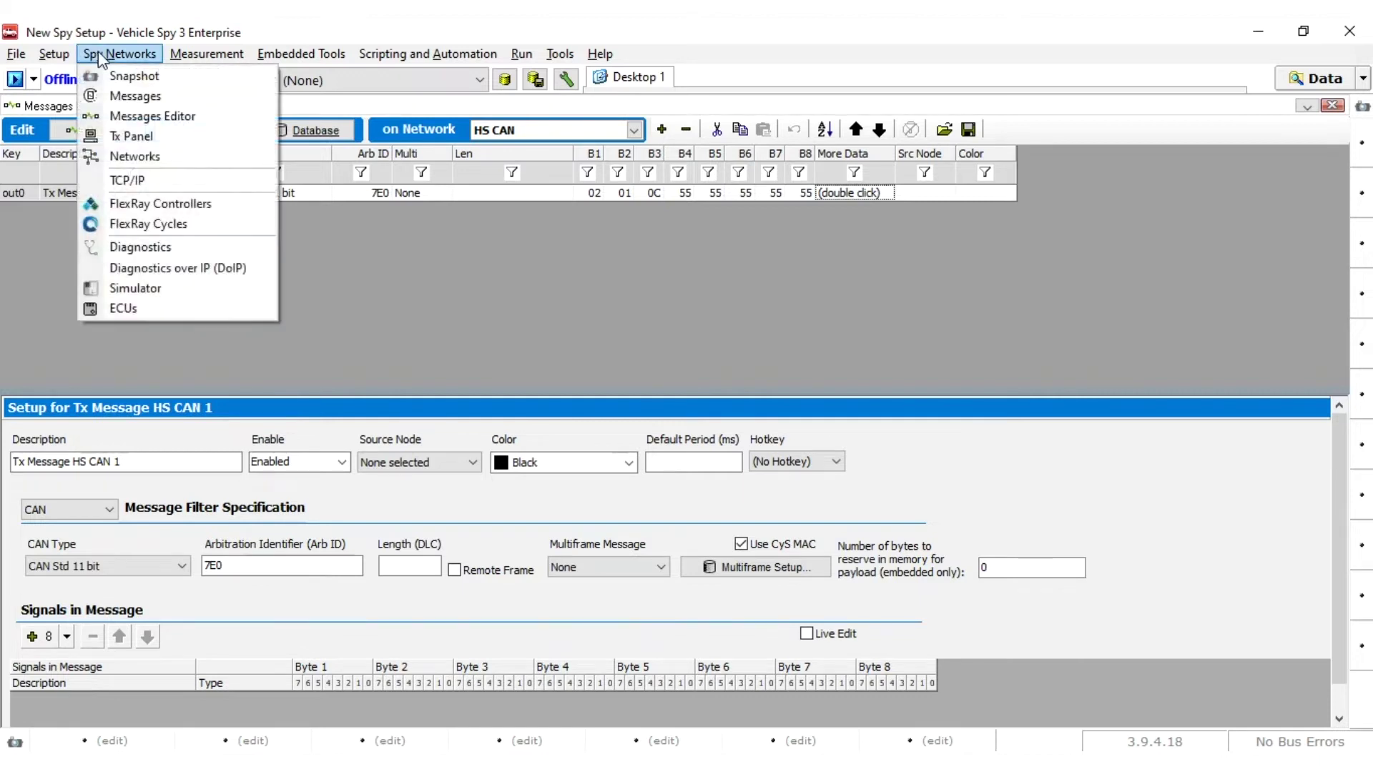
In the Tx Panel, give Tx Message HS CAN 1 a periodic rate of 0.25 seconds
{"action": "left_click", "coordinate": [140, 135]}
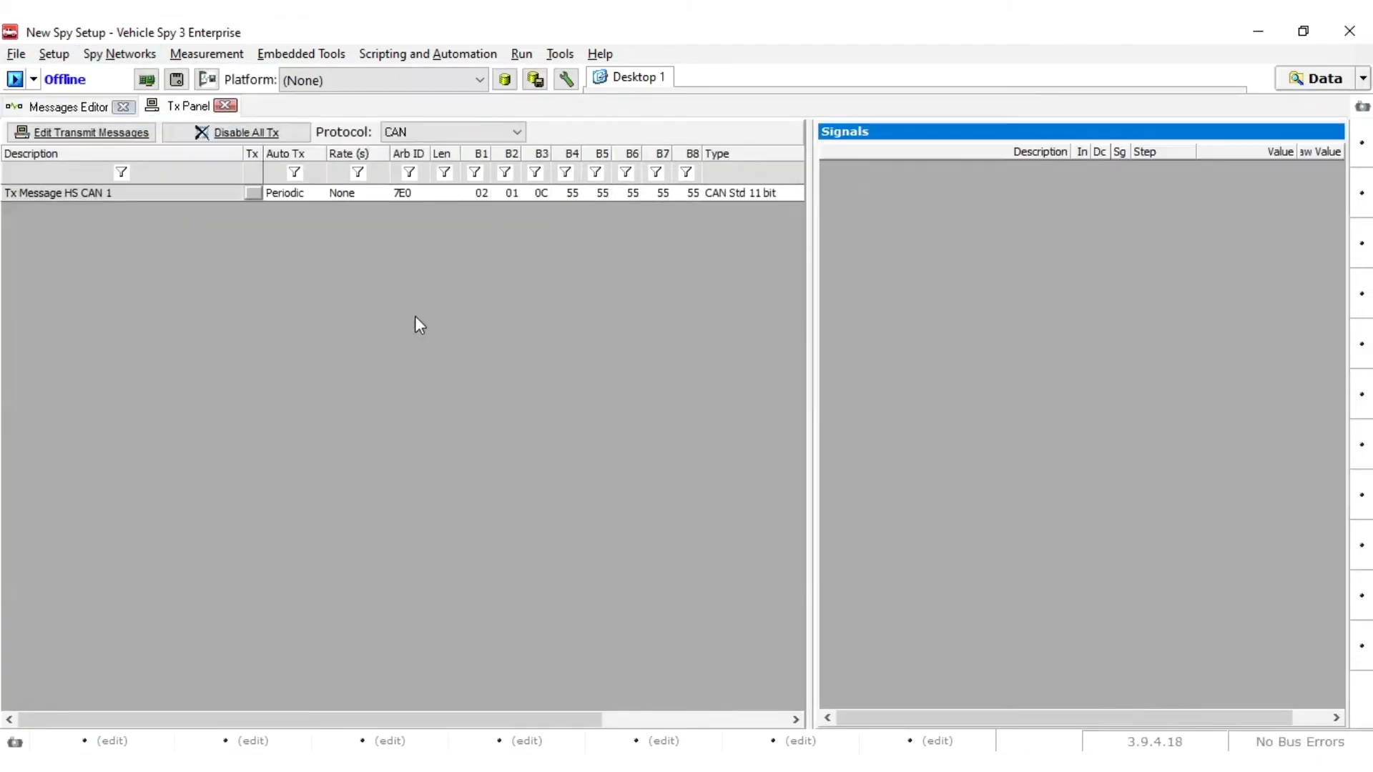
{"action": "left_click", "coordinate": [353, 193]}
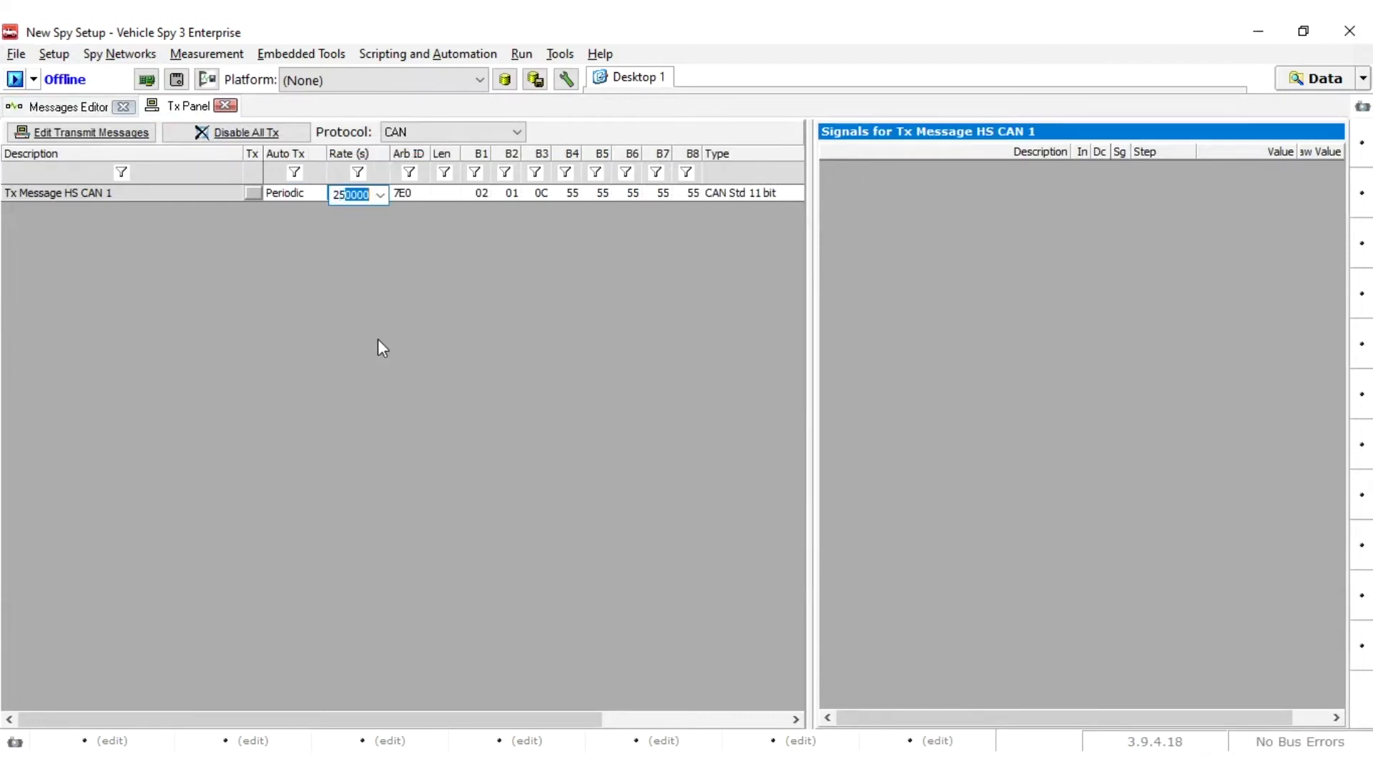
{"action": "type", "text": "0.25"}
{"action": "key", "text": "Tab"}
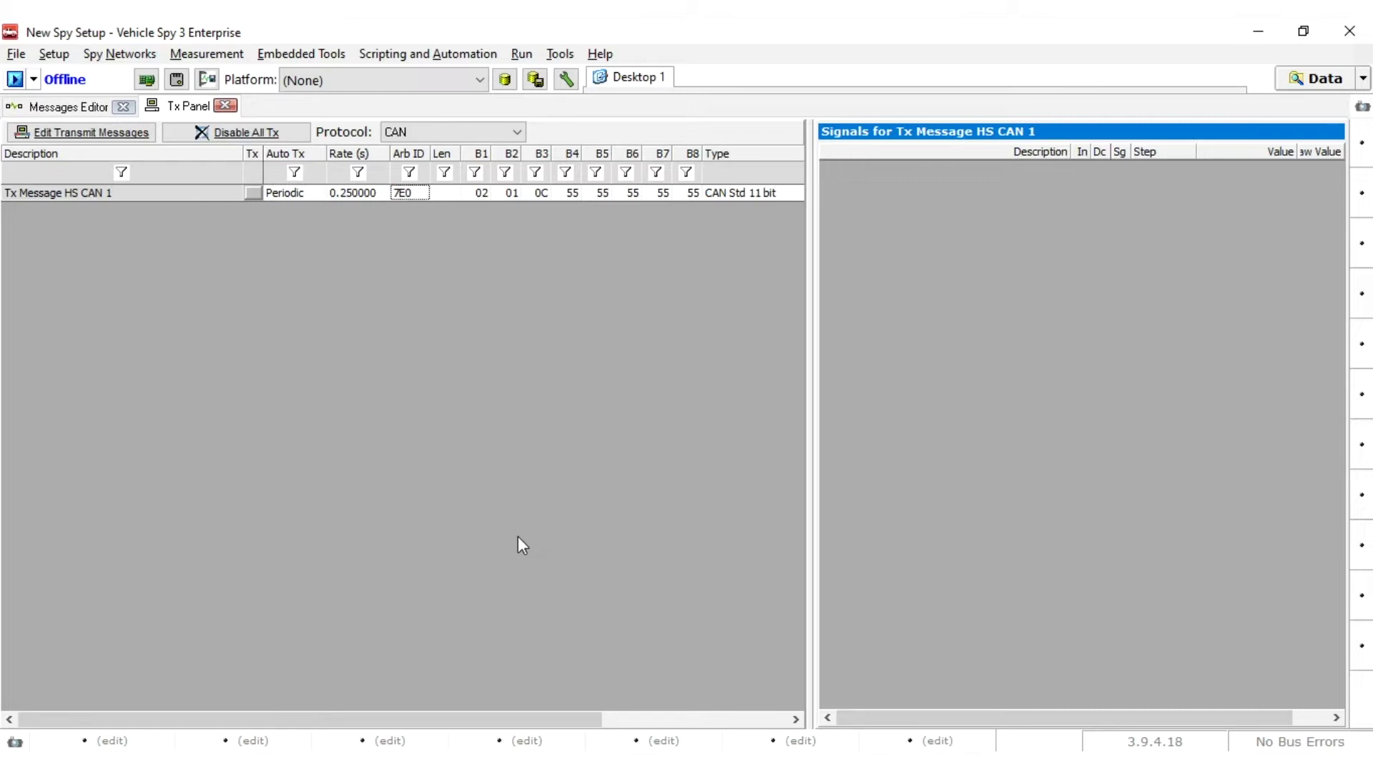
Add a Capture block, Function Block 1, under Scripting and Automation > Function Blocks, and view its start settings
{"action": "left_click", "coordinate": [456, 55]}
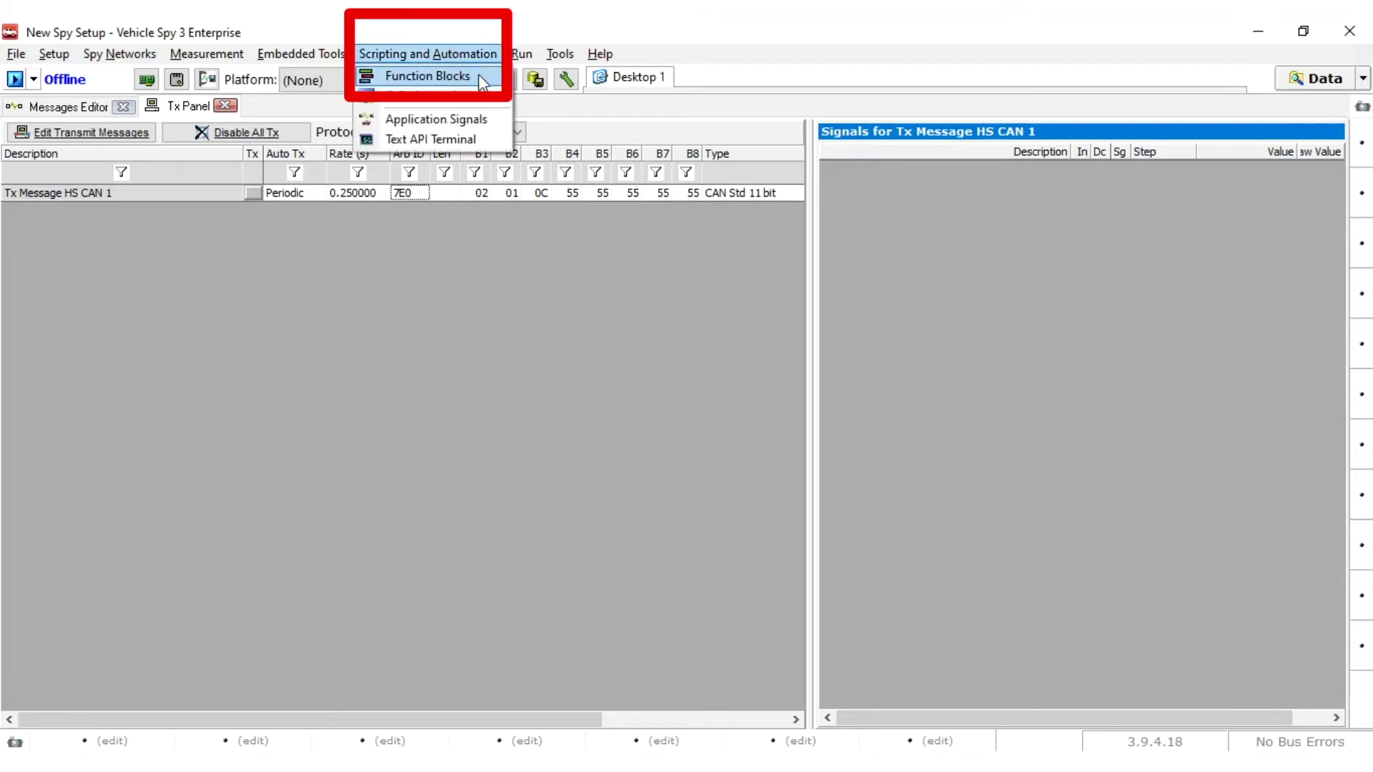
{"action": "left_click", "coordinate": [478, 75]}
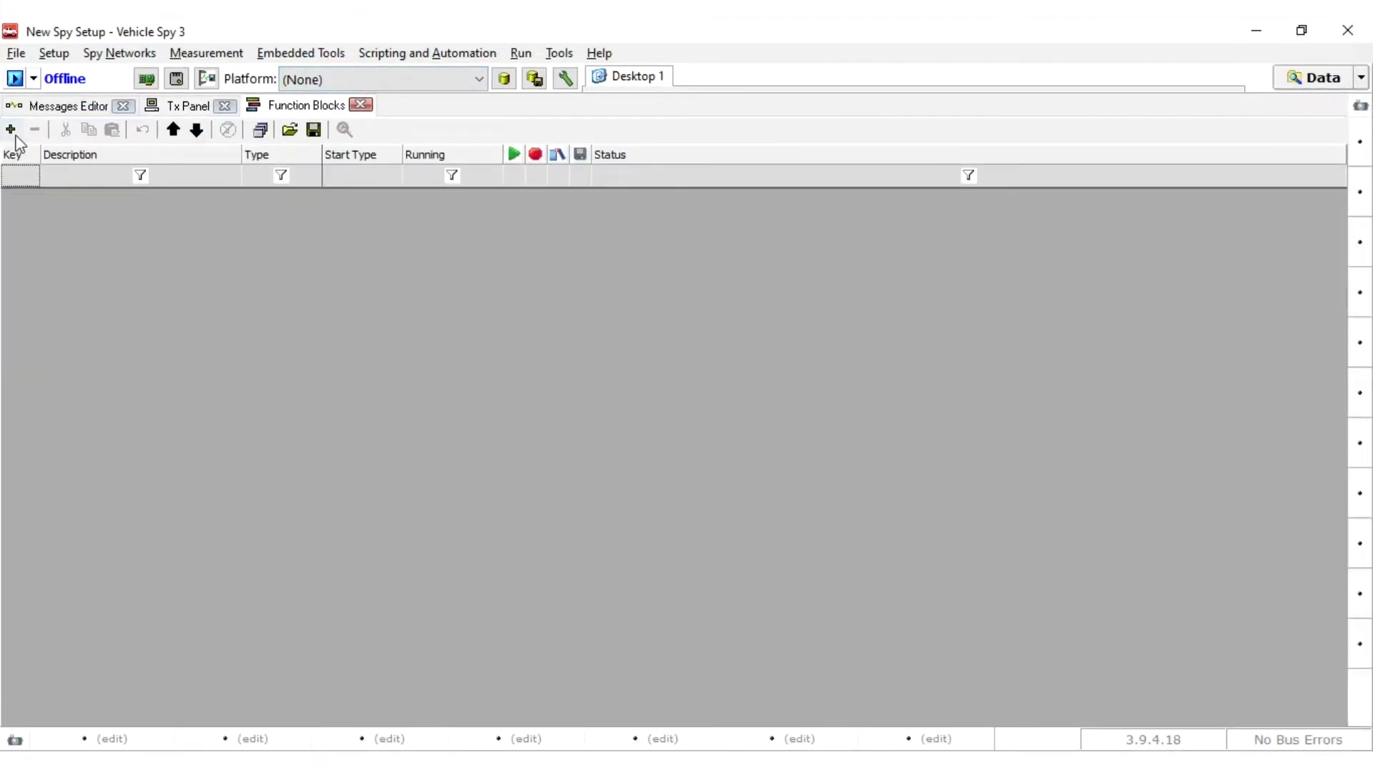
{"action": "left_click", "coordinate": [10, 131]}
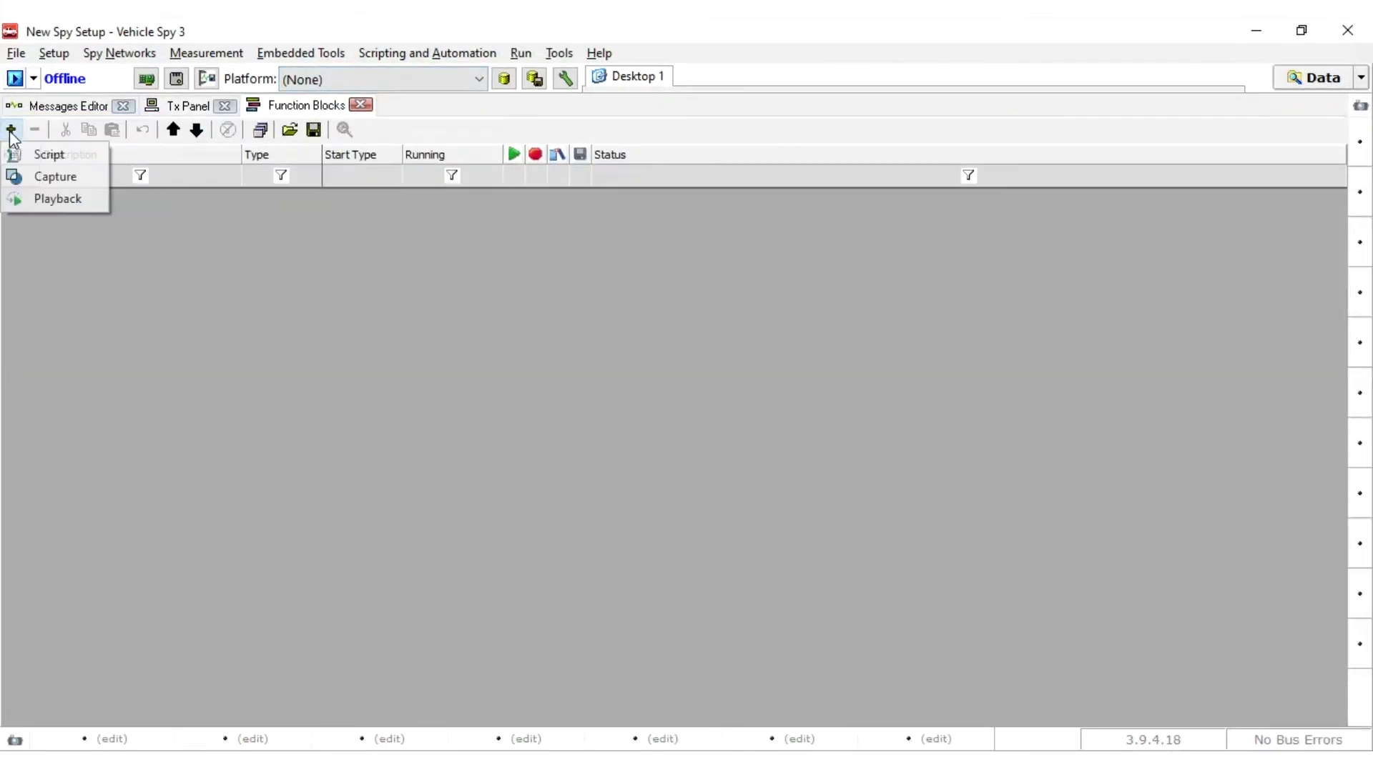
{"action": "left_click", "coordinate": [80, 175]}
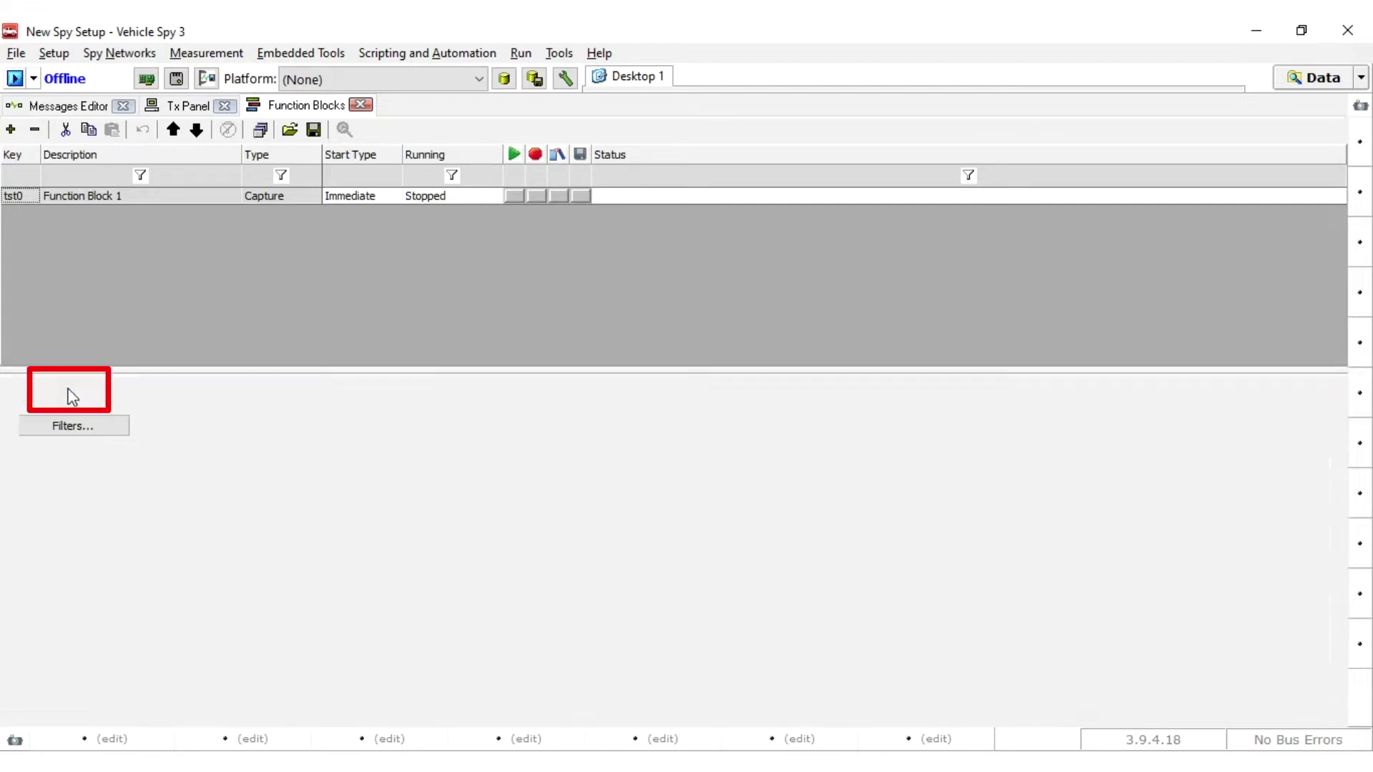
{"action": "left_click", "coordinate": [66, 392]}
Keep Start Immediately and have Function Block 1 restart execution when it finishes
{"action": "left_click", "coordinate": [392, 431]}
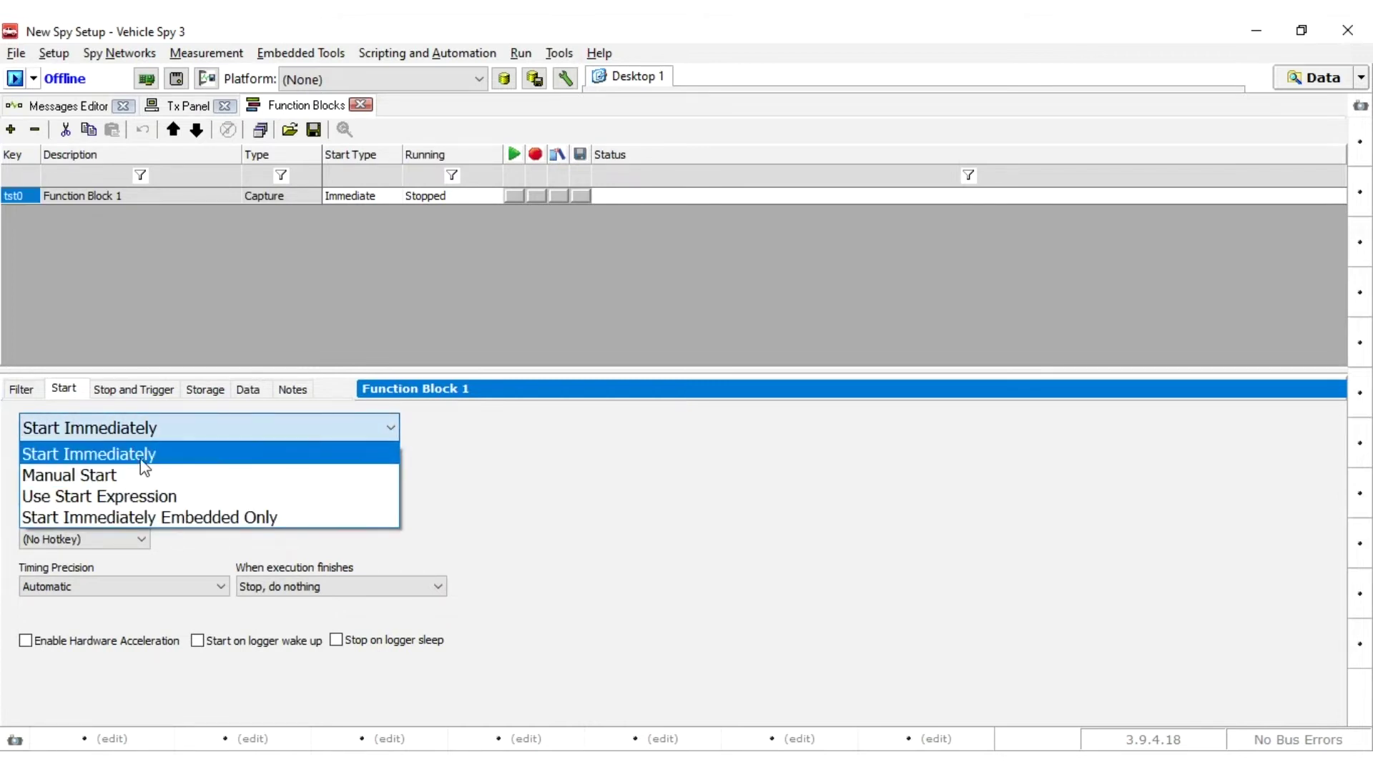
{"action": "left_click", "coordinate": [179, 458]}
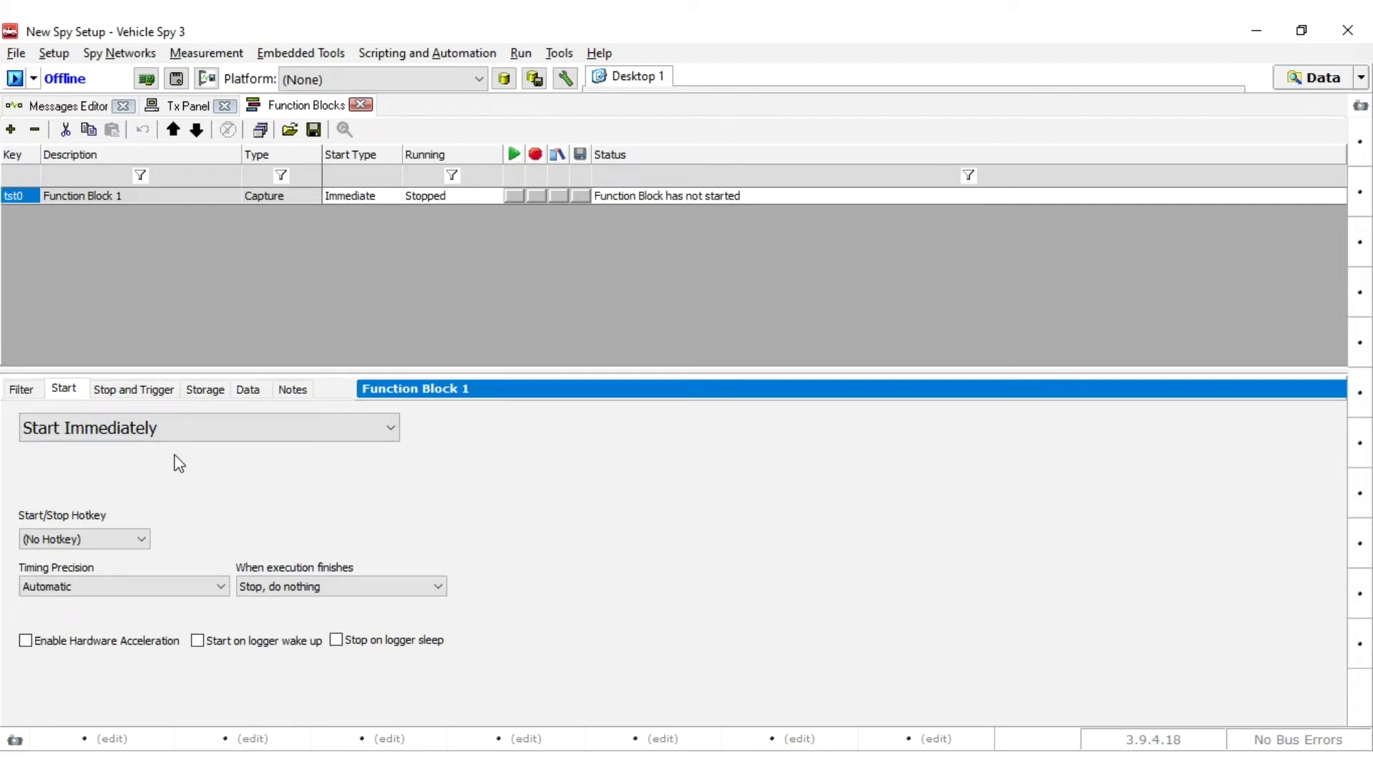
{"action": "left_click", "coordinate": [437, 586]}
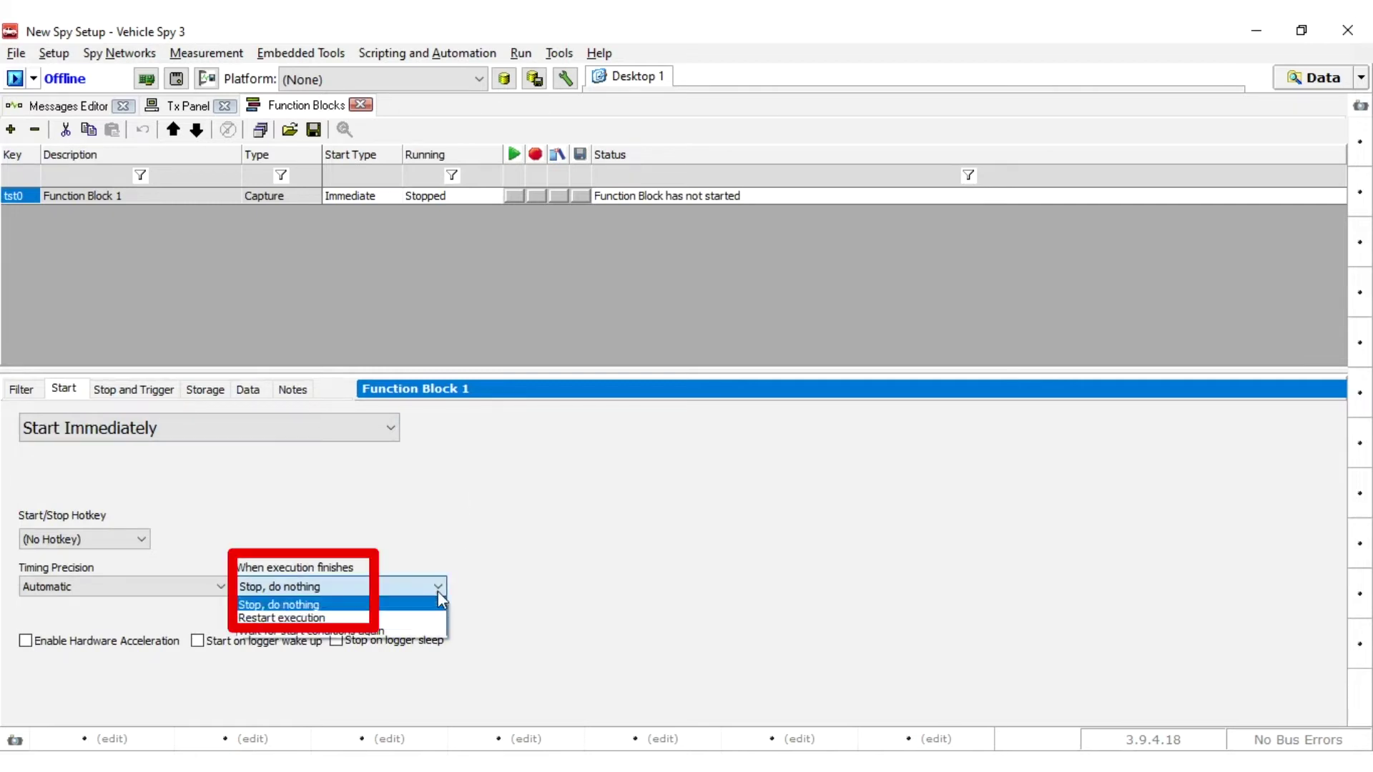
{"action": "left_click", "coordinate": [333, 618]}
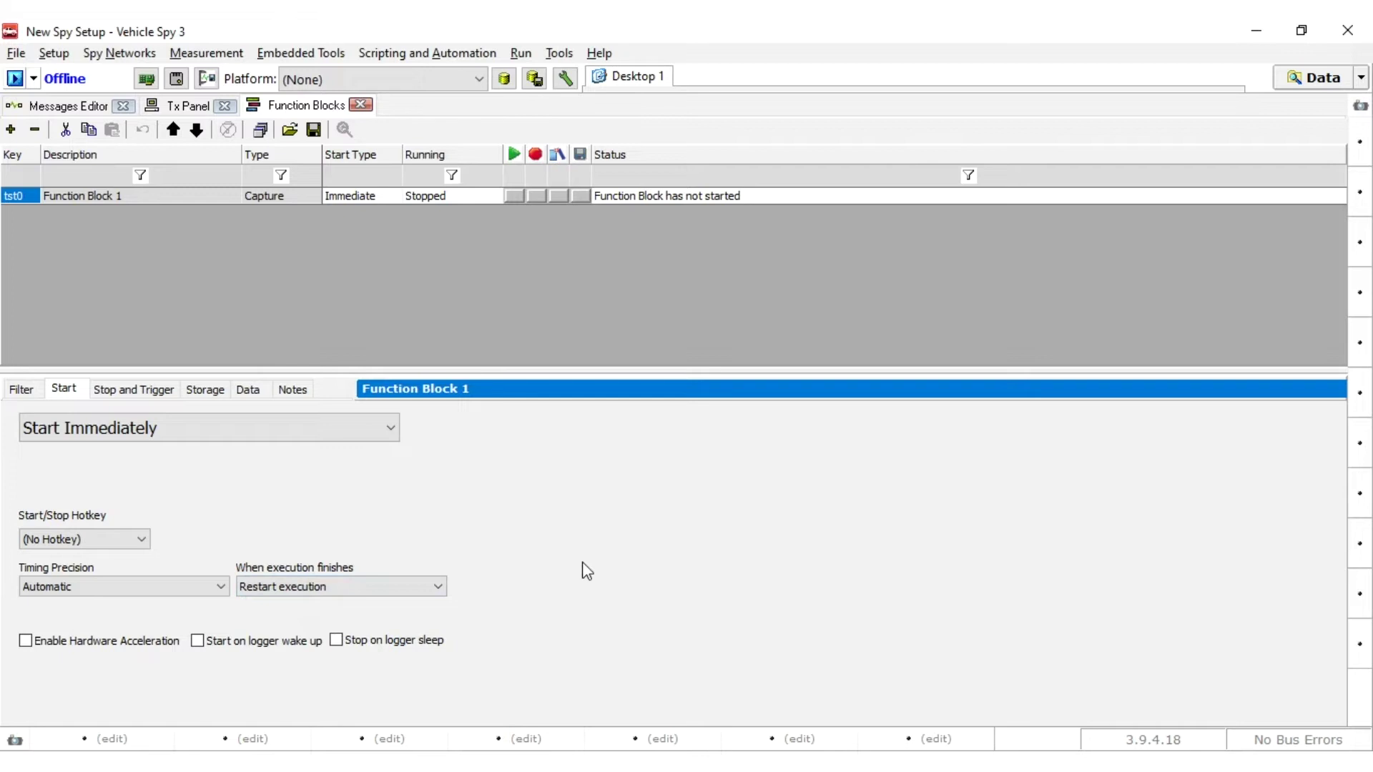
{"action": "key", "text": "ctrl+Tab"}
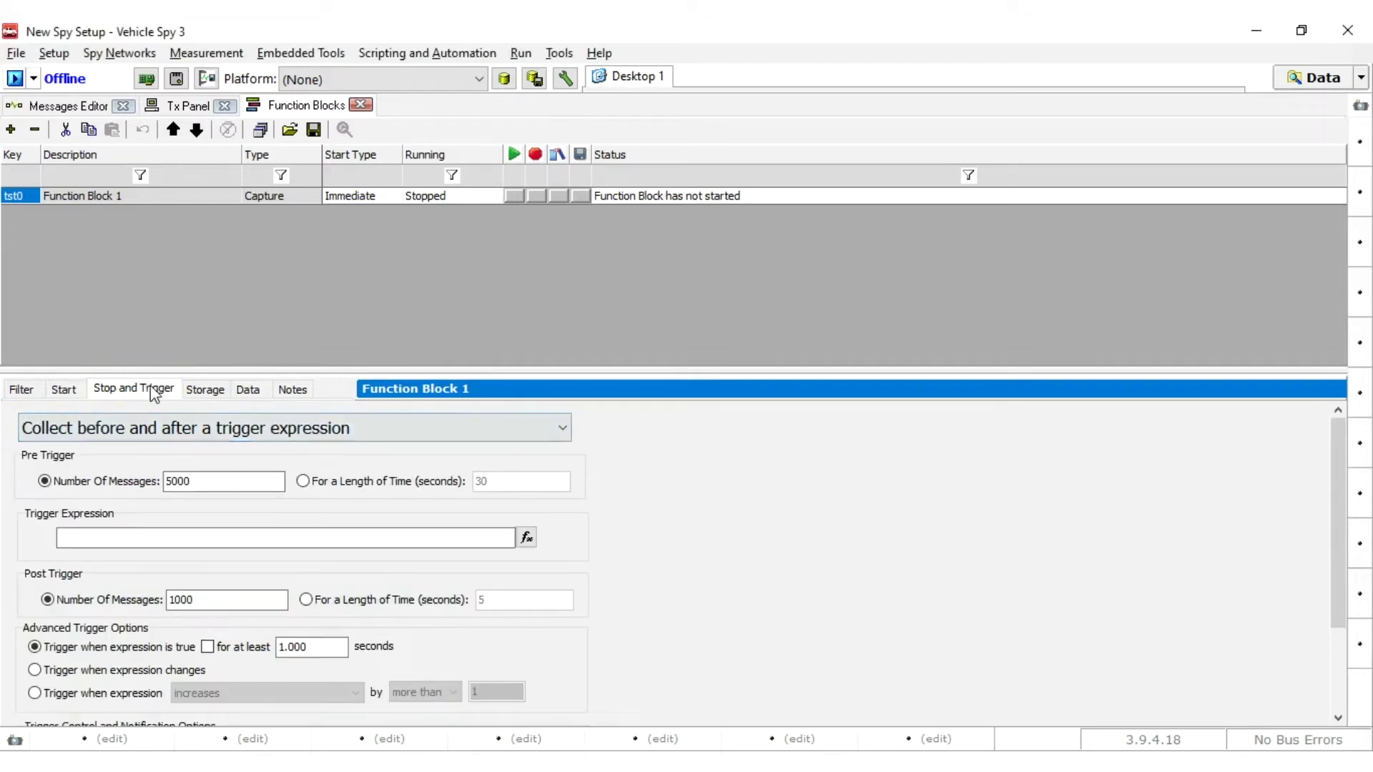
Make Function Block 1 collect in a one-shot buffer of 5000 messages
{"action": "left_click", "coordinate": [545, 433]}
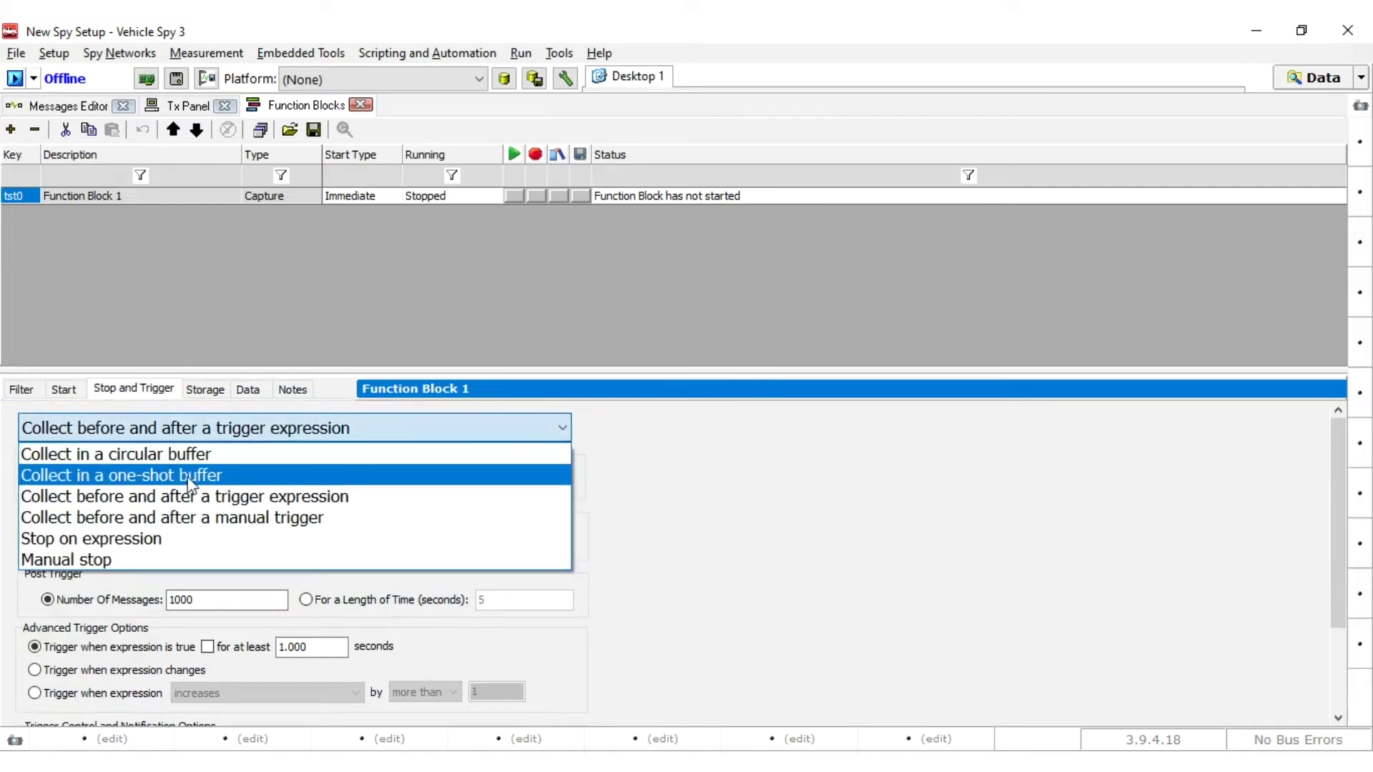
{"action": "left_click", "coordinate": [227, 478]}
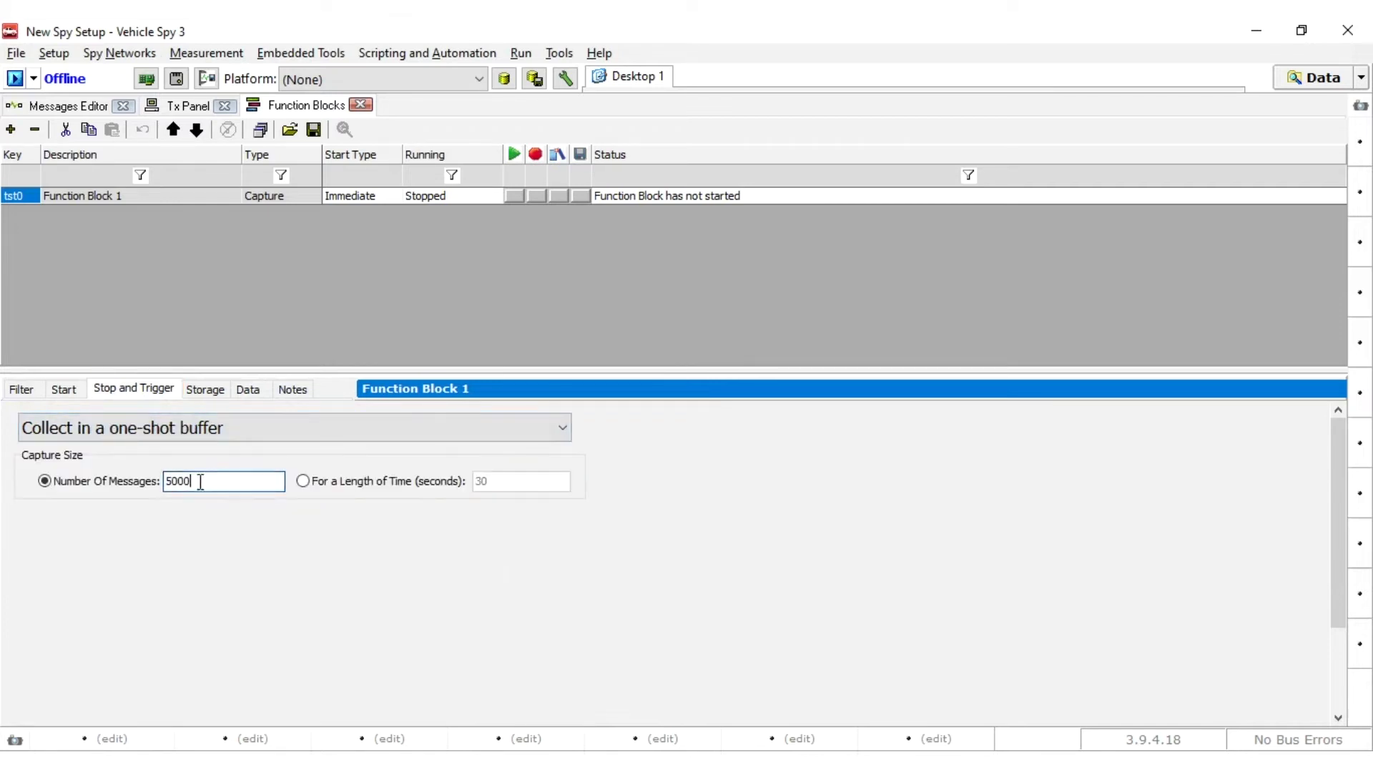
{"action": "double_click", "coordinate": [192, 482]}
{"action": "left_click", "coordinate": [261, 489]}
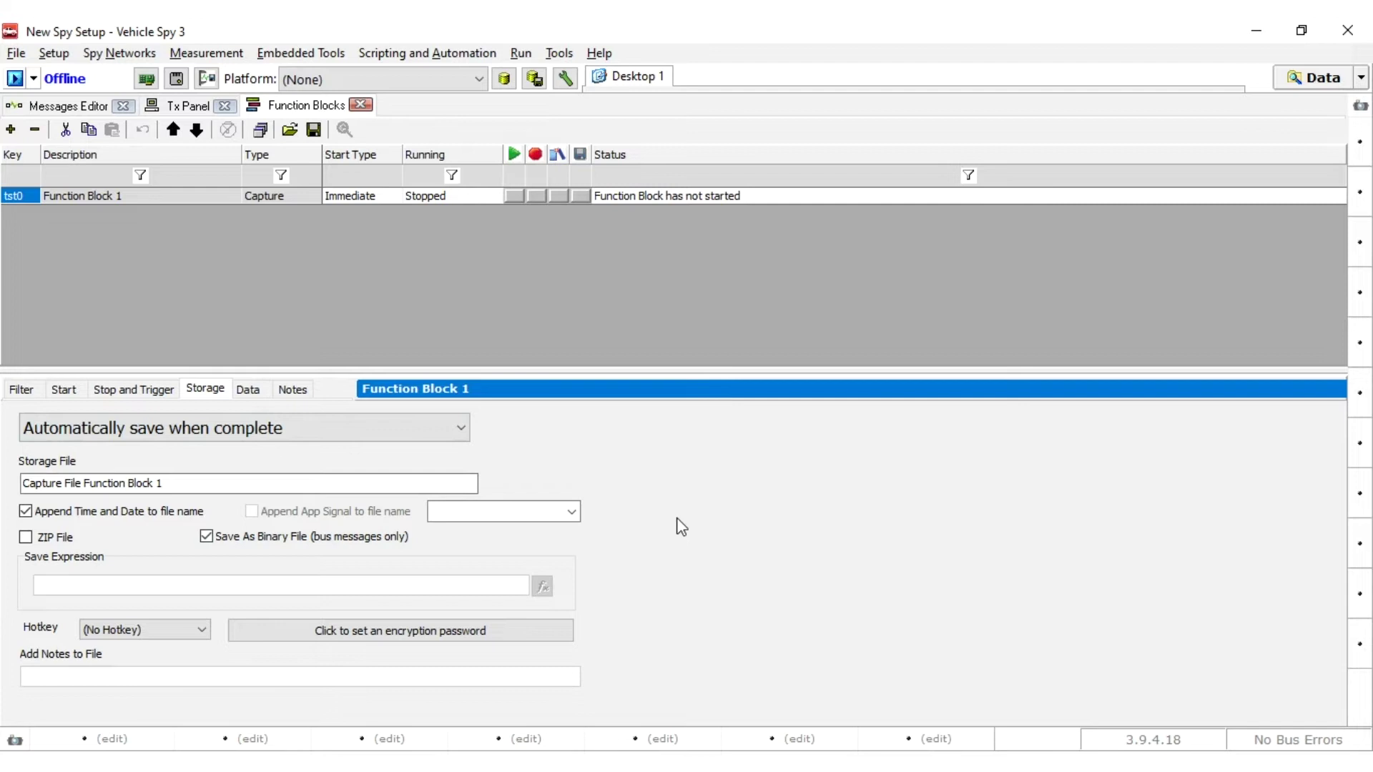
Show Function Block 1's Data tab, which holds no captured messages yet
{"action": "left_click", "coordinate": [250, 391]}
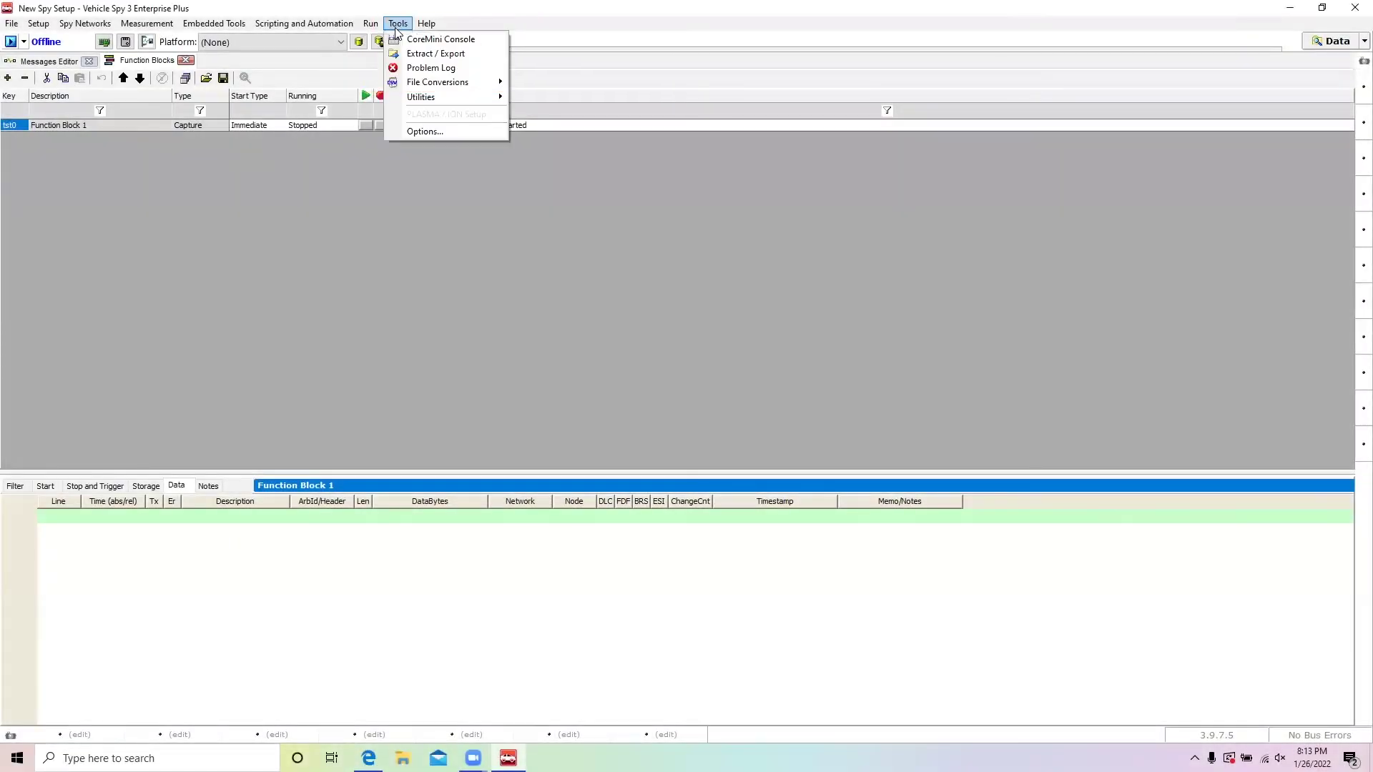
Open the Tools menu to bring up the CoreMini Executable Generator
{"action": "left_click", "coordinate": [399, 42]}
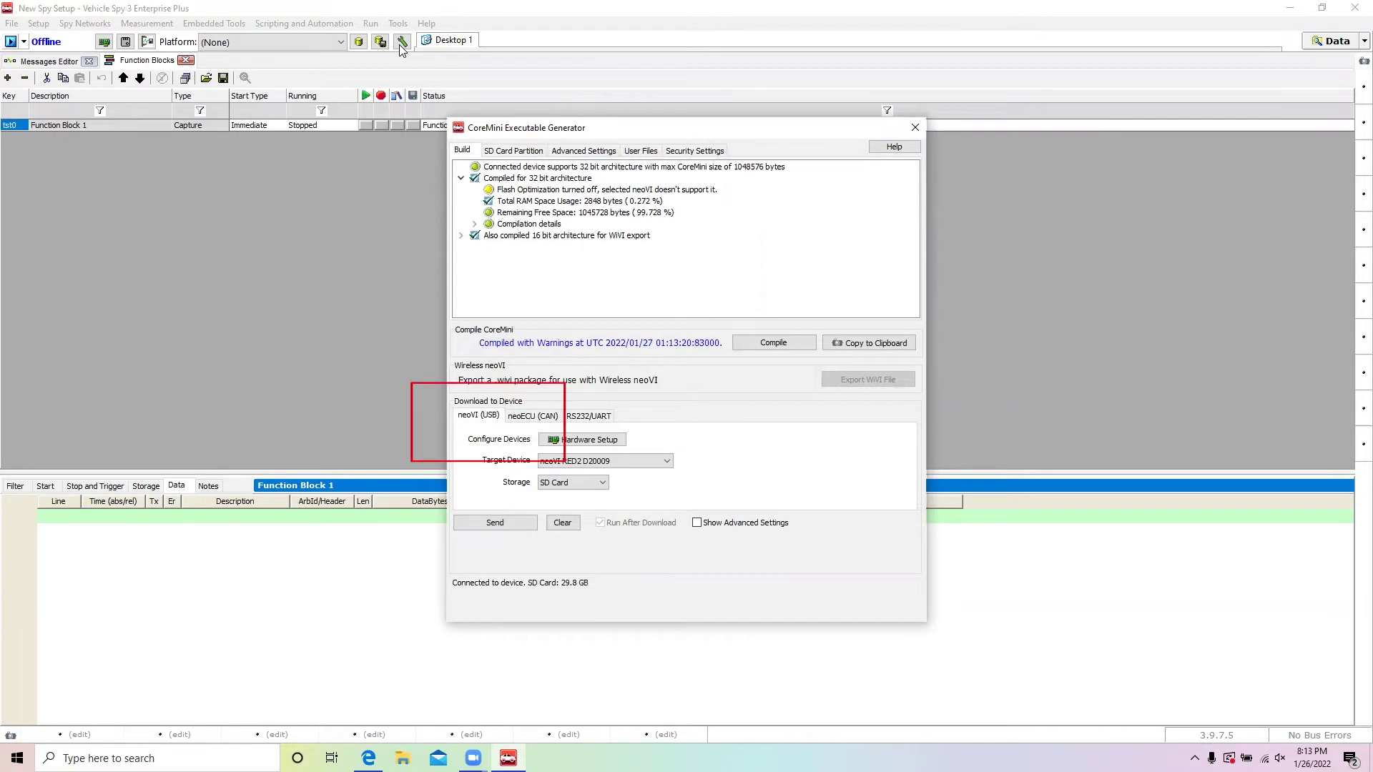
Send the CoreMini to neoVI RED2 D20009, then clear and resend it twice
{"action": "left_click", "coordinate": [610, 461]}
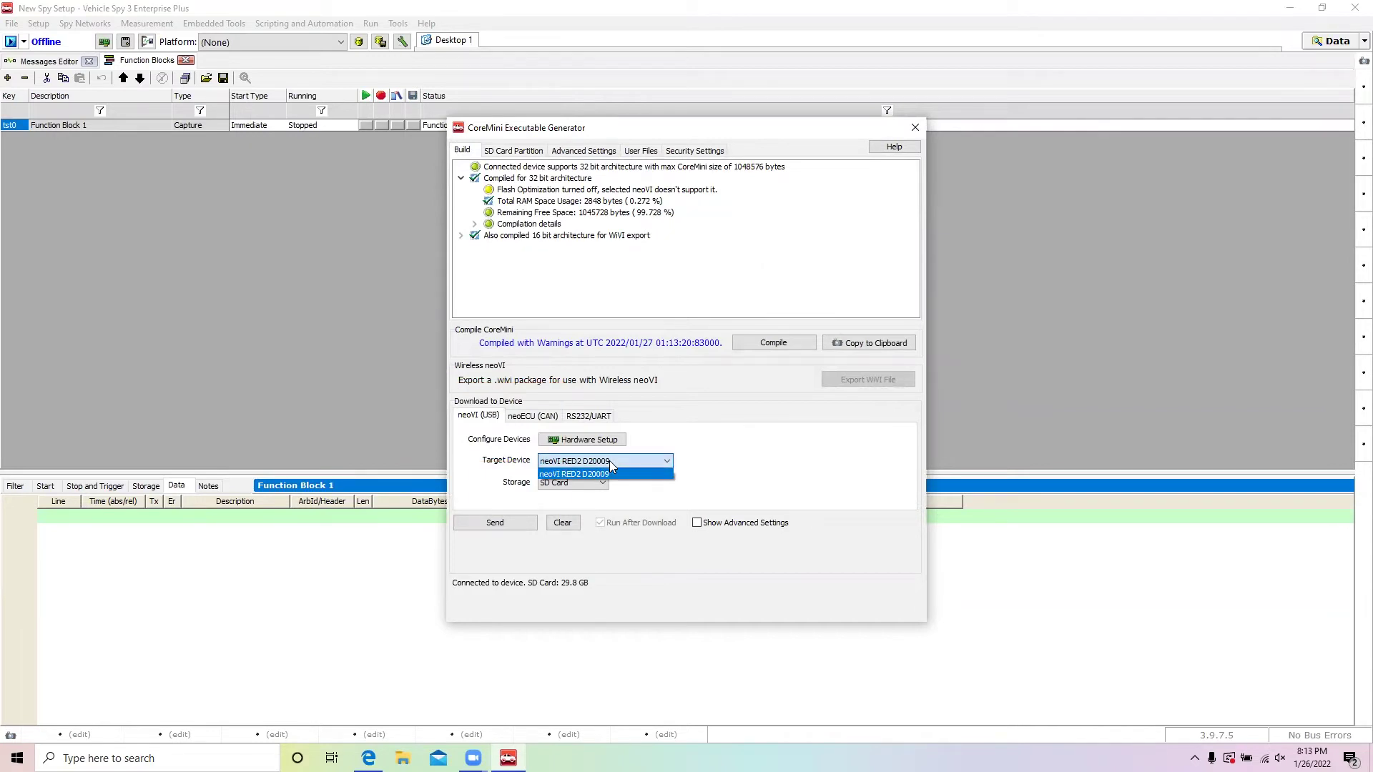
{"action": "left_click", "coordinate": [612, 462]}
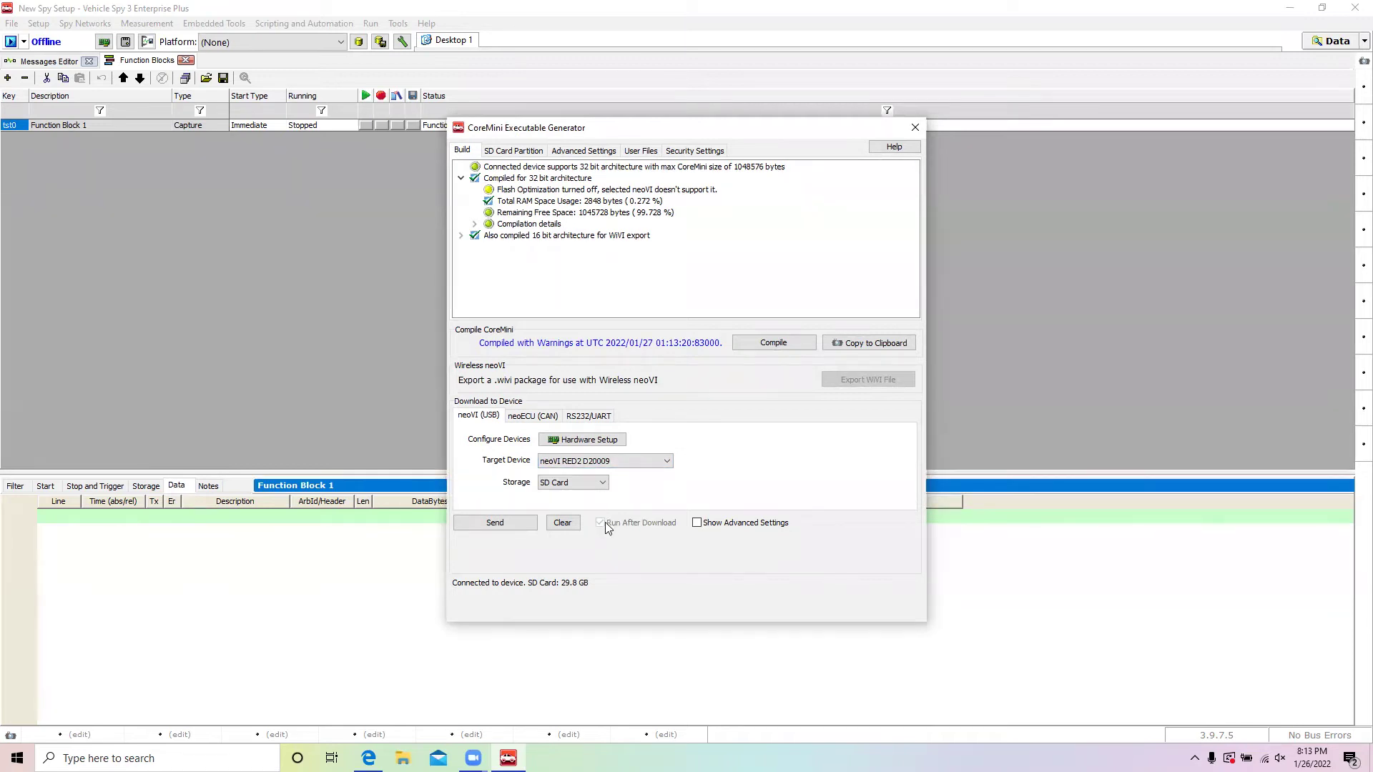
{"action": "left_click", "coordinate": [487, 530]}
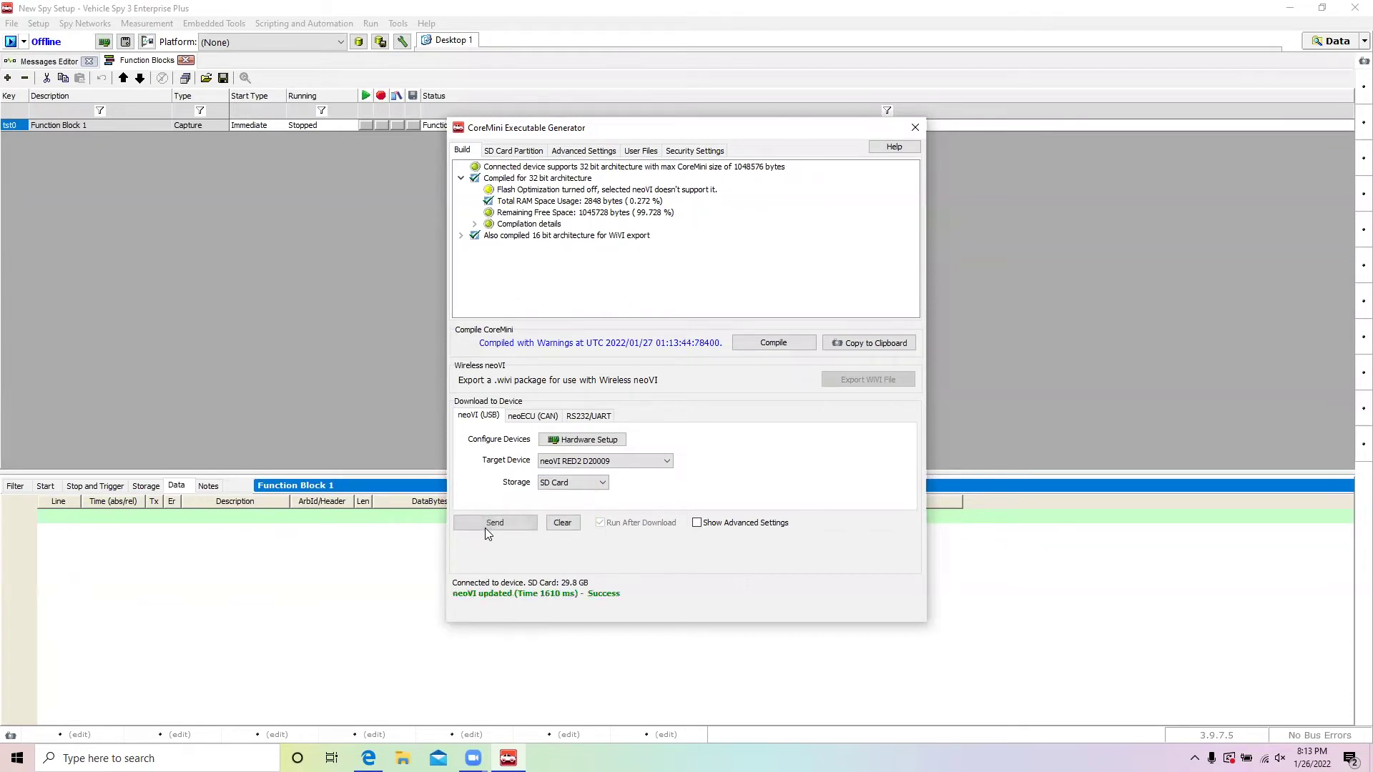
{"action": "left_click", "coordinate": [559, 531]}
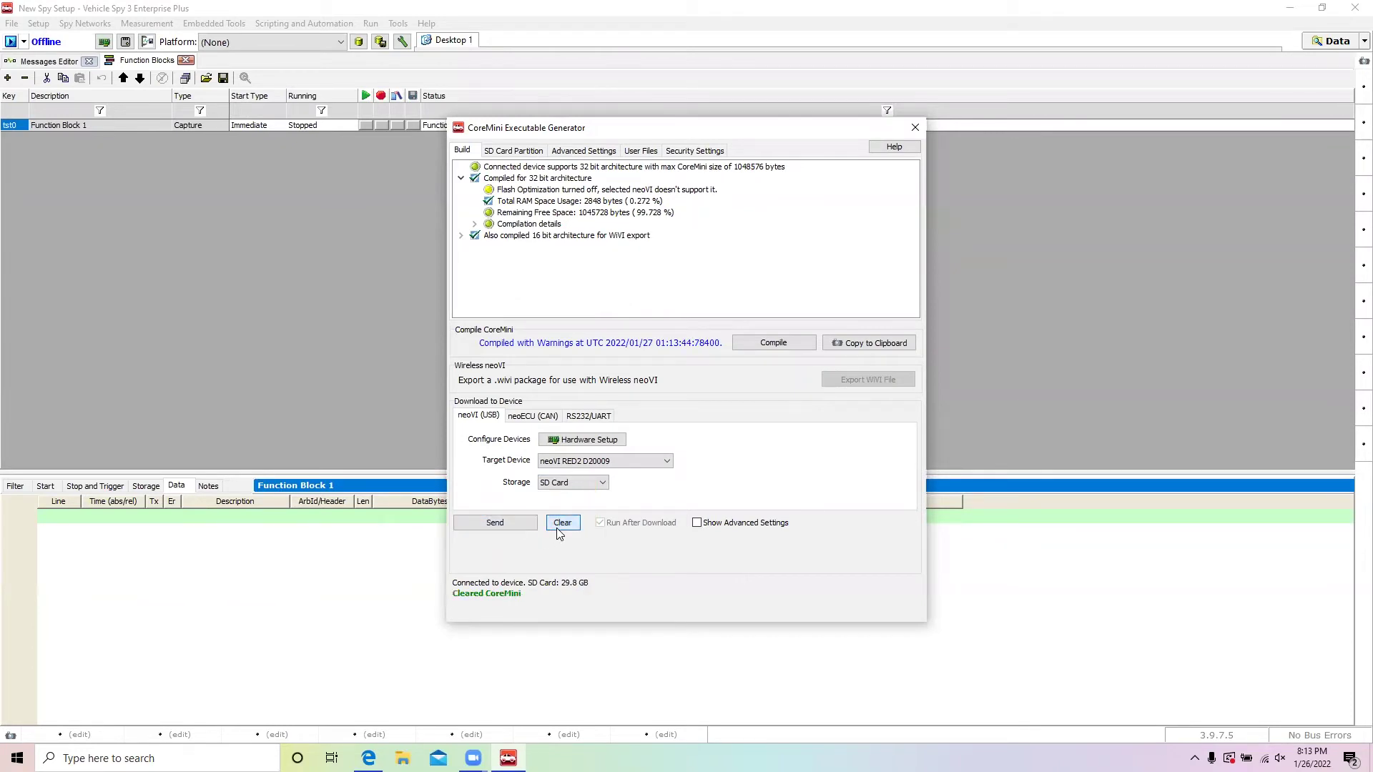
{"action": "left_click", "coordinate": [524, 523]}
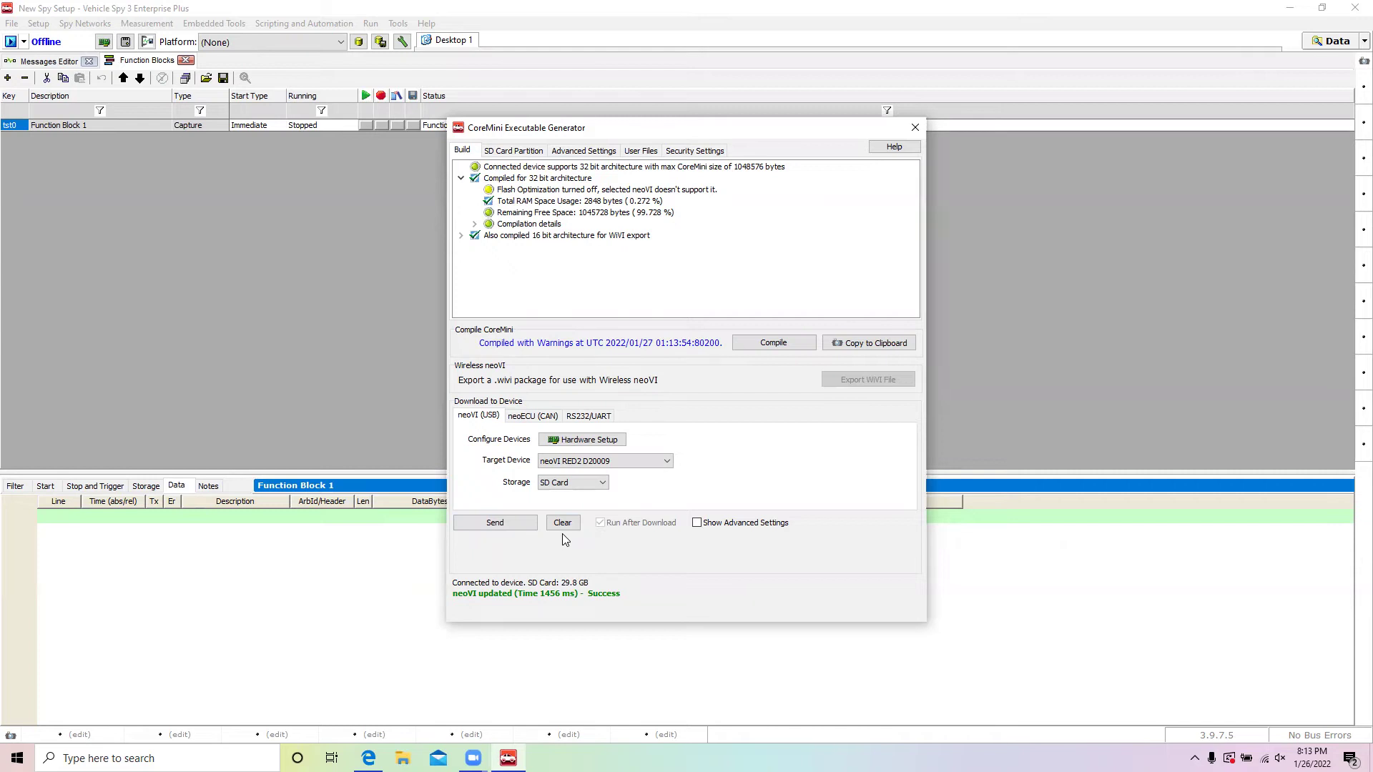
{"action": "left_click", "coordinate": [563, 522]}
{"action": "left_click", "coordinate": [504, 525]}
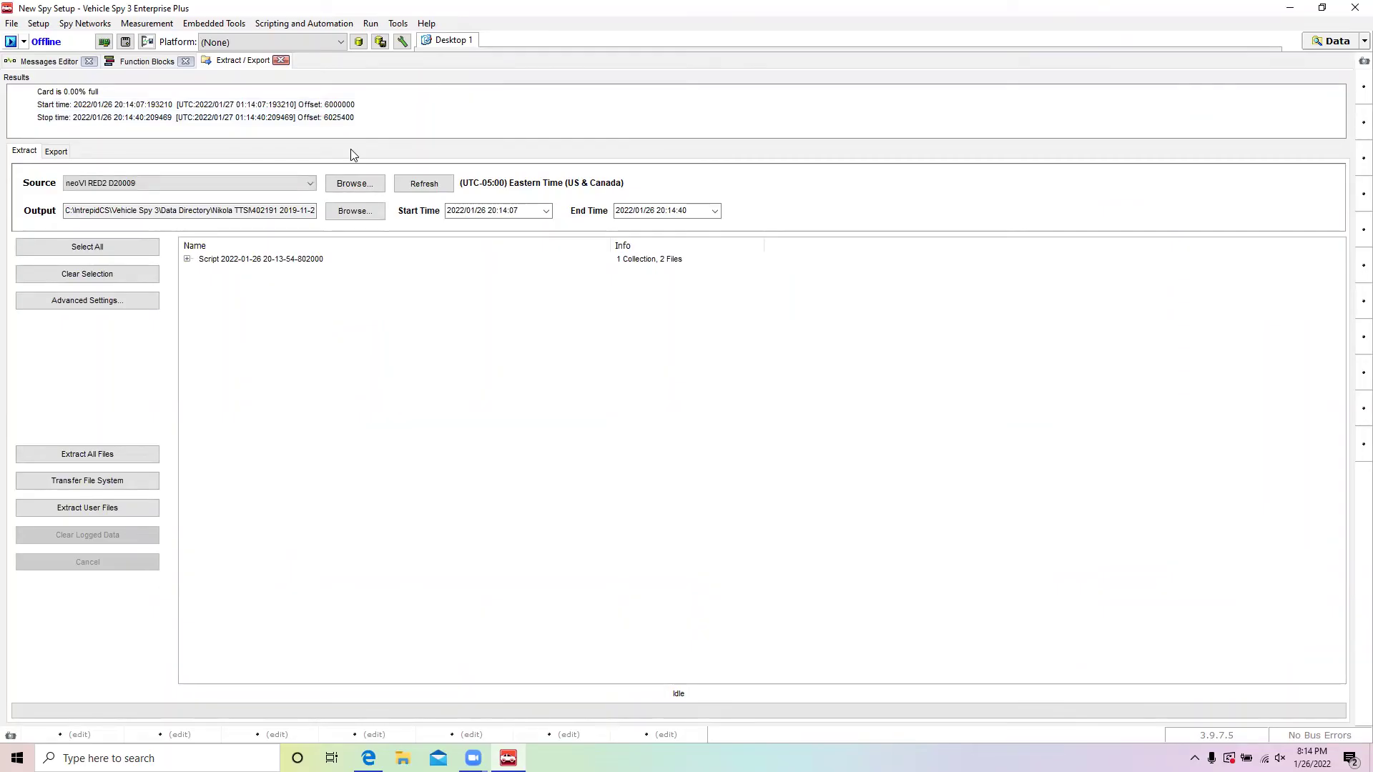
Keep neoVI RED2 D20009 as the extraction source and open Tools > Extract / Export
{"action": "left_click", "coordinate": [292, 183]}
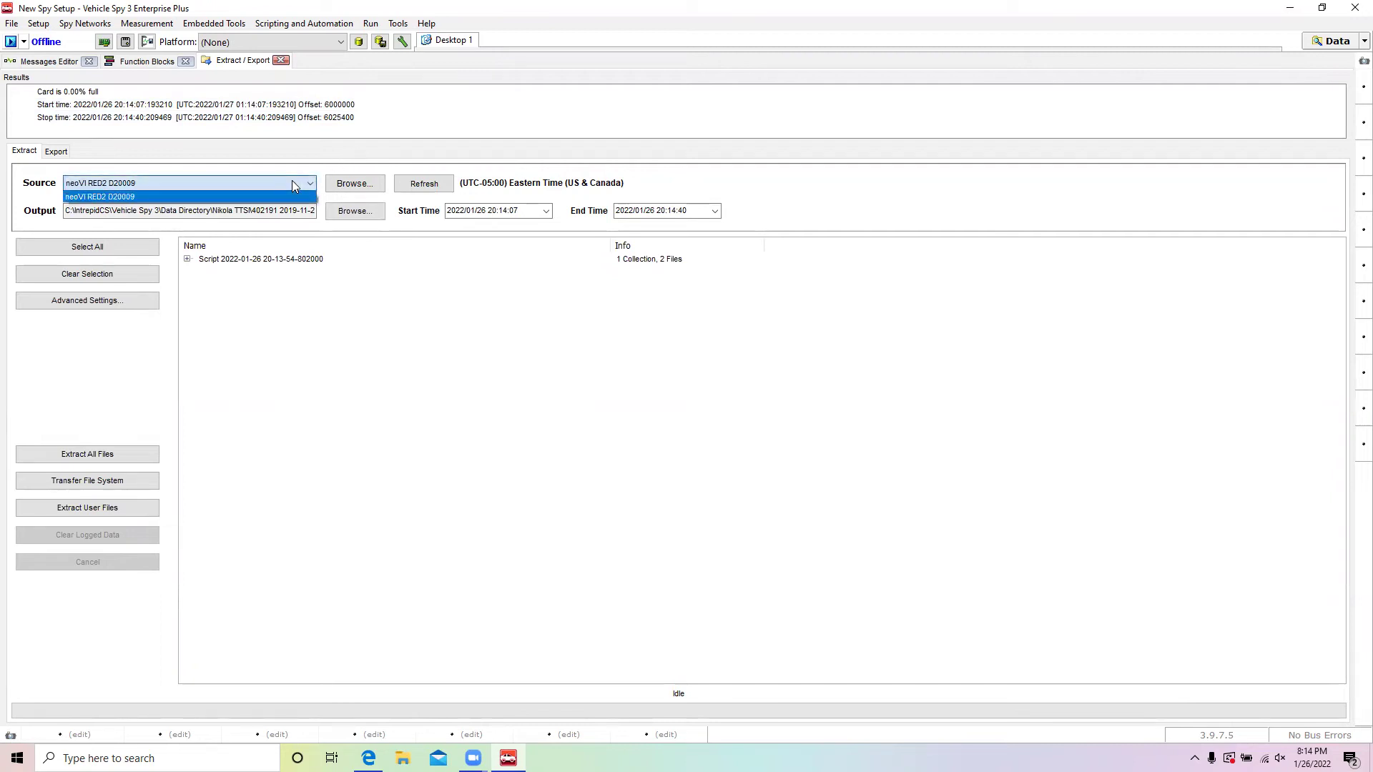
{"action": "left_click", "coordinate": [292, 184]}
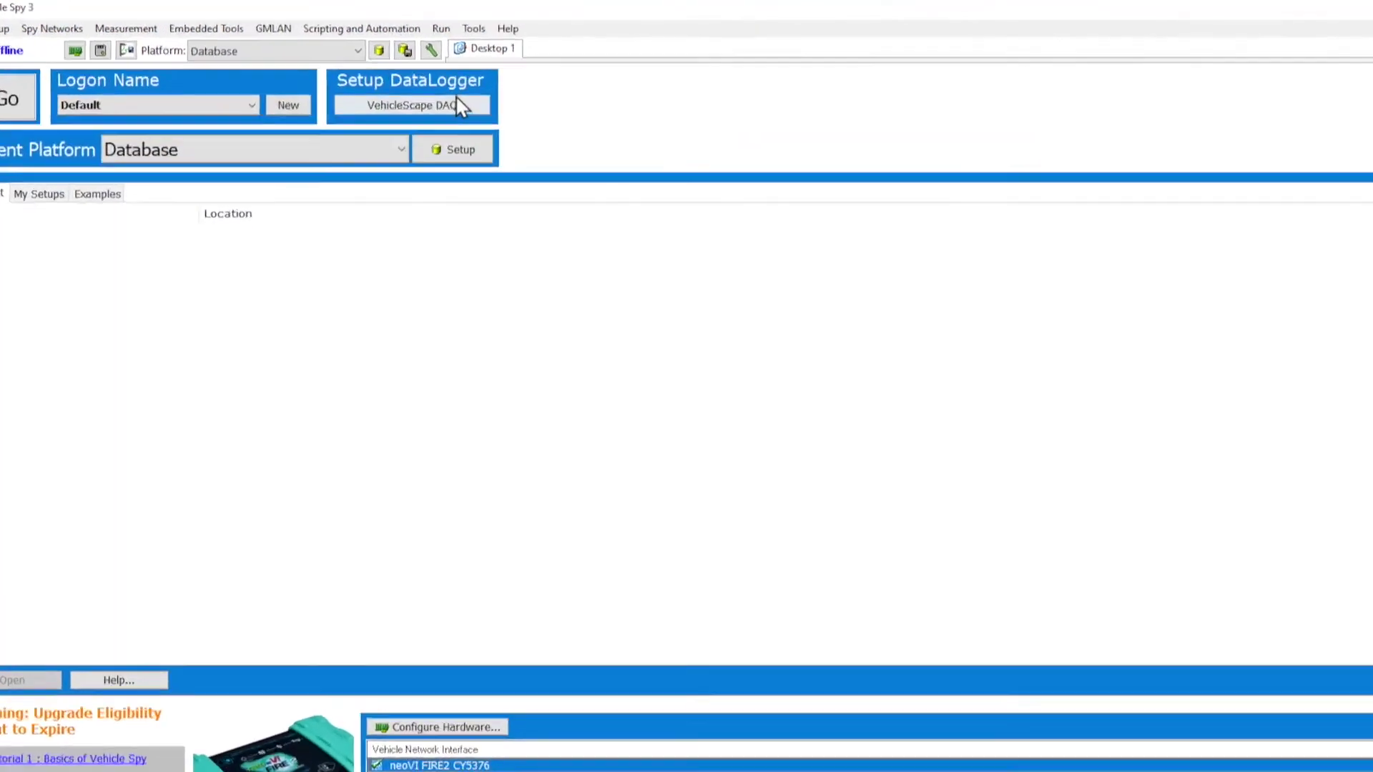
{"action": "left_click", "coordinate": [565, 26]}
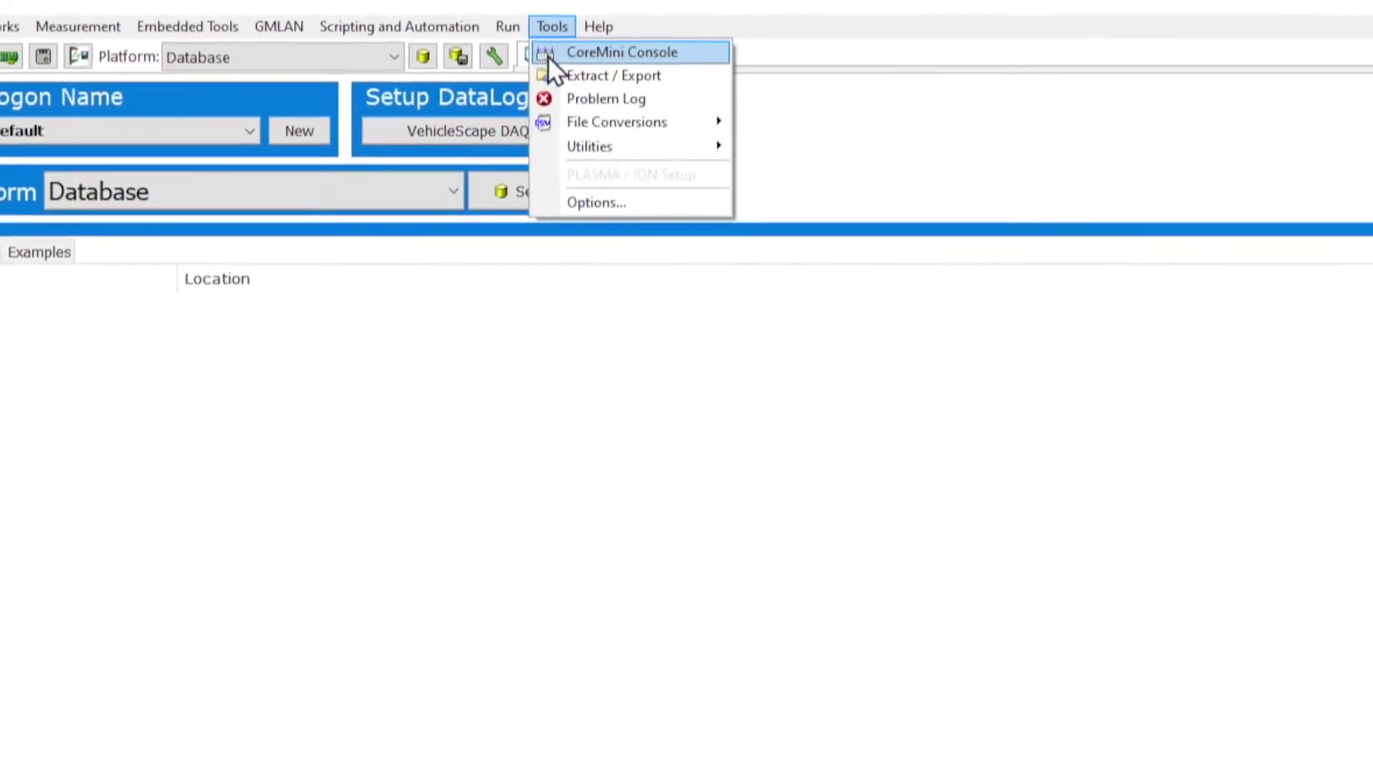
{"action": "left_click", "coordinate": [608, 77]}
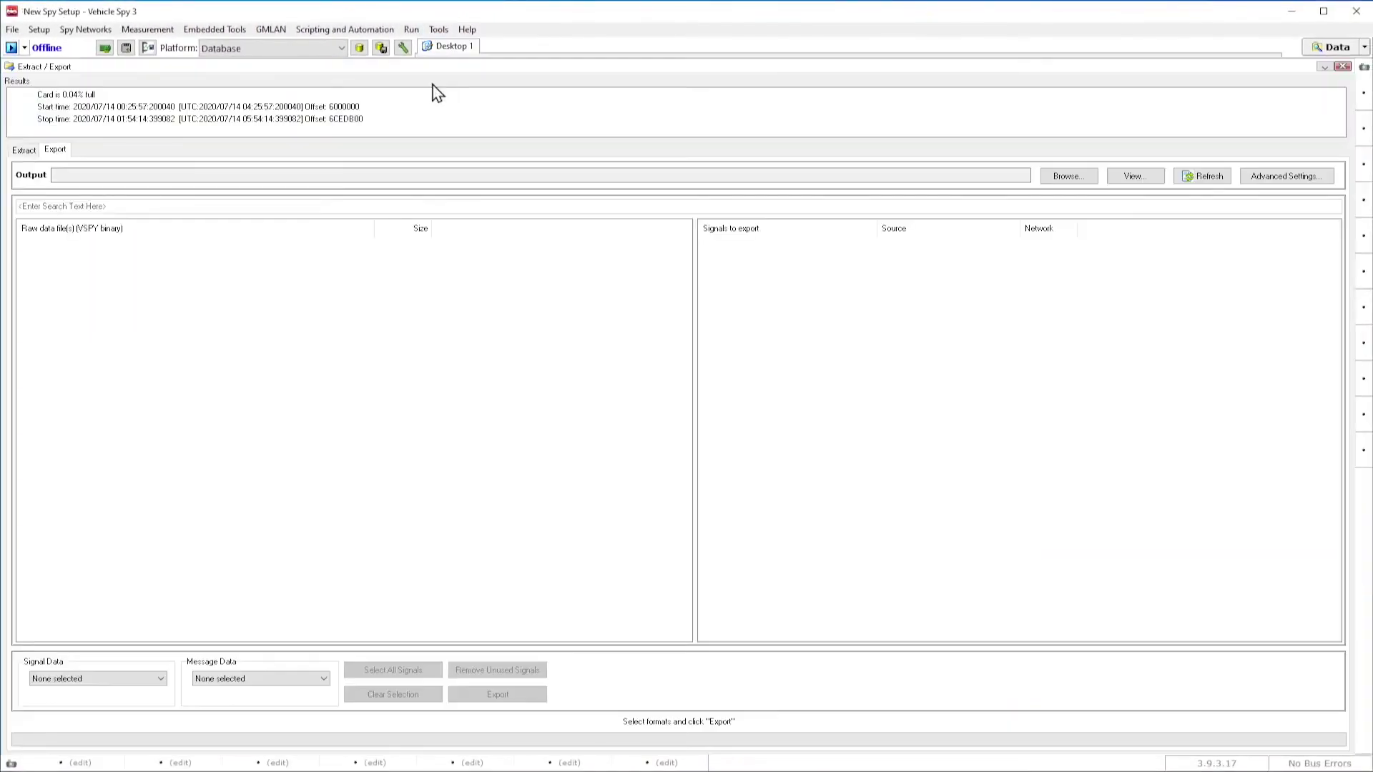
Return to the Extract settings and keep neoVI FIRE2 CY5376 as the extraction source
{"action": "left_click", "coordinate": [24, 151]}
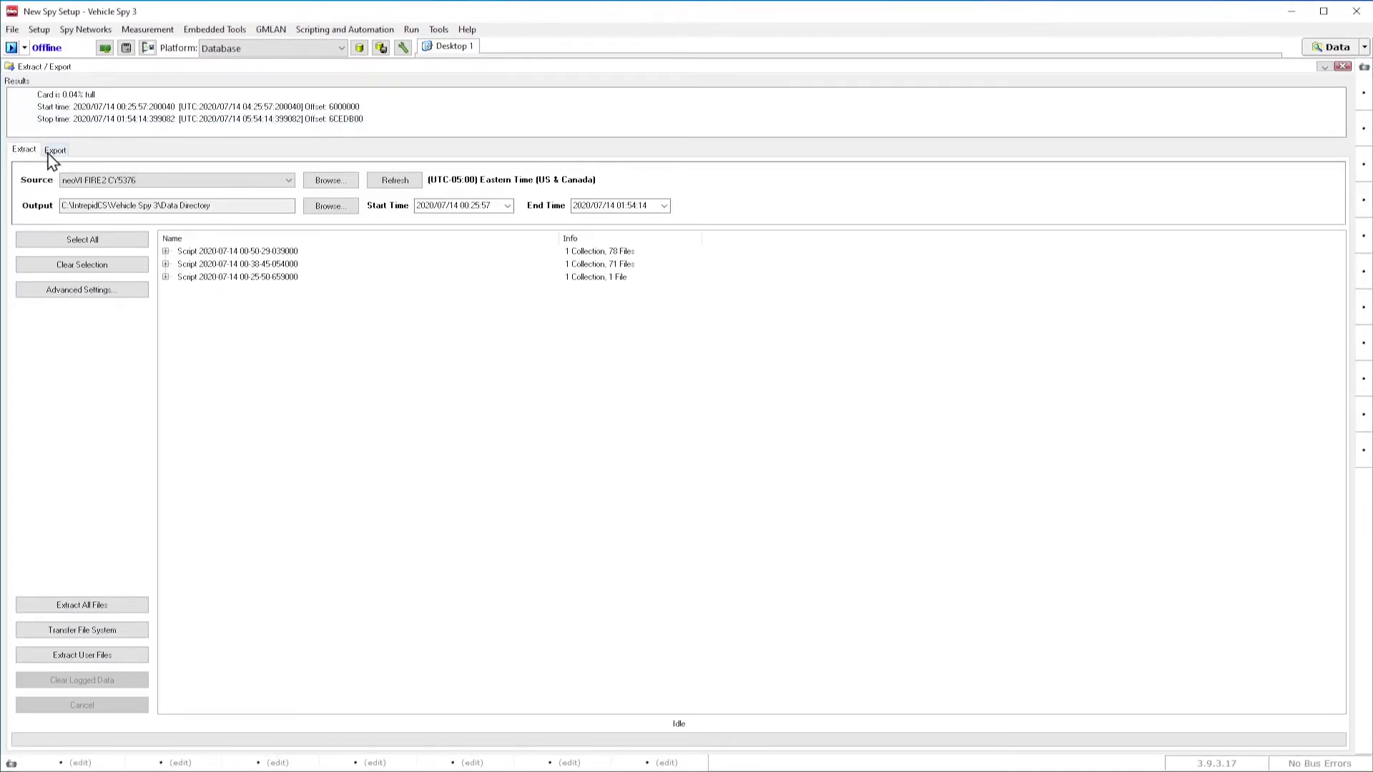
{"action": "left_click", "coordinate": [50, 154]}
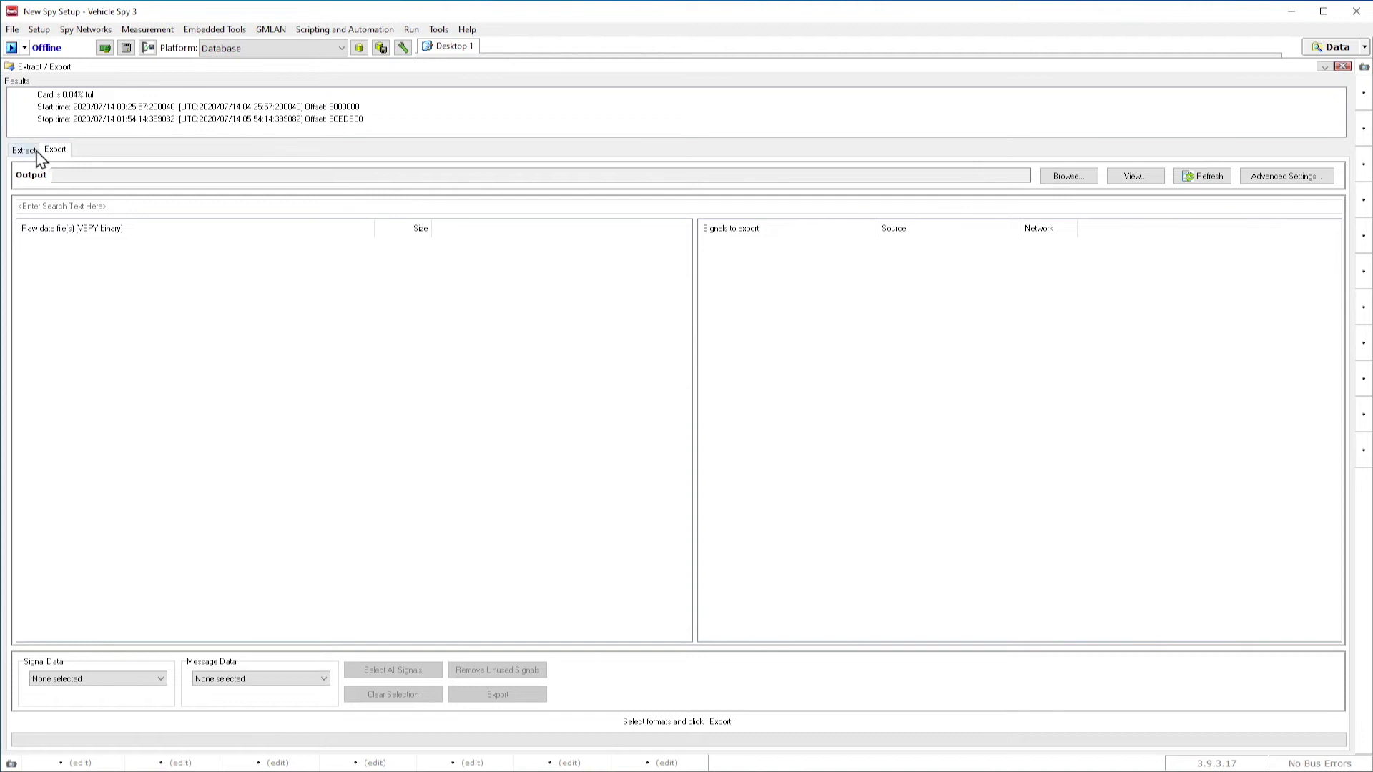
{"action": "left_click", "coordinate": [31, 152]}
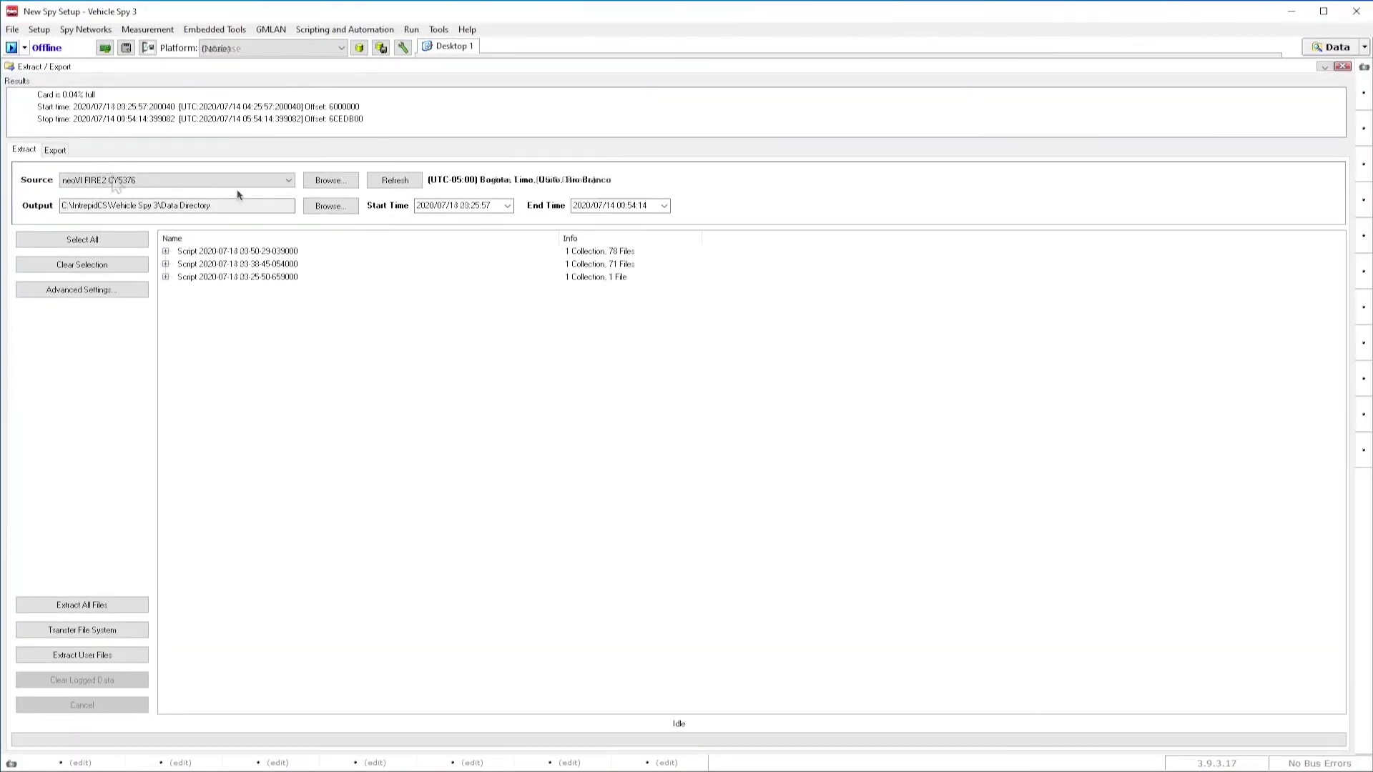
{"action": "left_click", "coordinate": [245, 182]}
{"action": "left_click", "coordinate": [245, 183]}
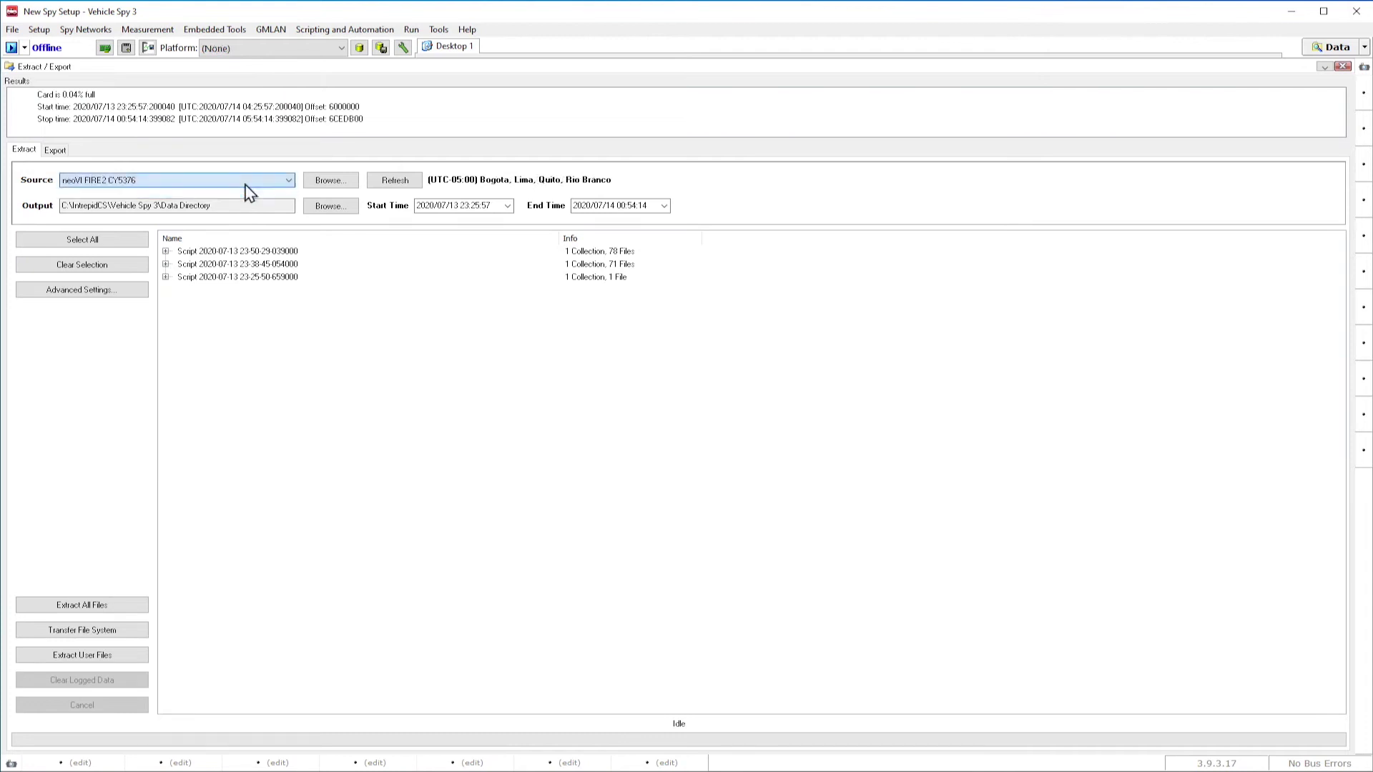
{"action": "left_click", "coordinate": [246, 184]}
{"action": "left_click", "coordinate": [246, 192]}
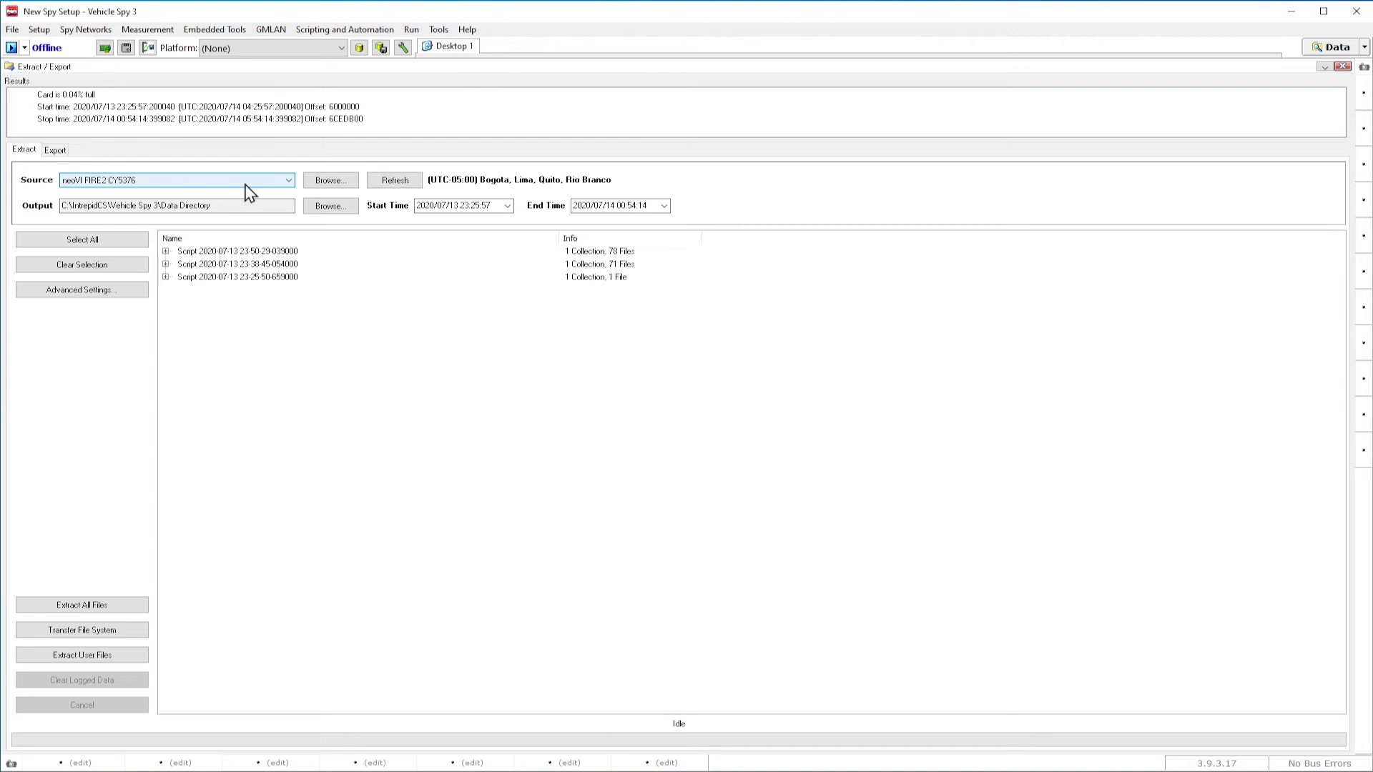
Expand the first script and its MyXYZ Car Data collection to list the logged files
{"action": "left_click", "coordinate": [263, 203]}
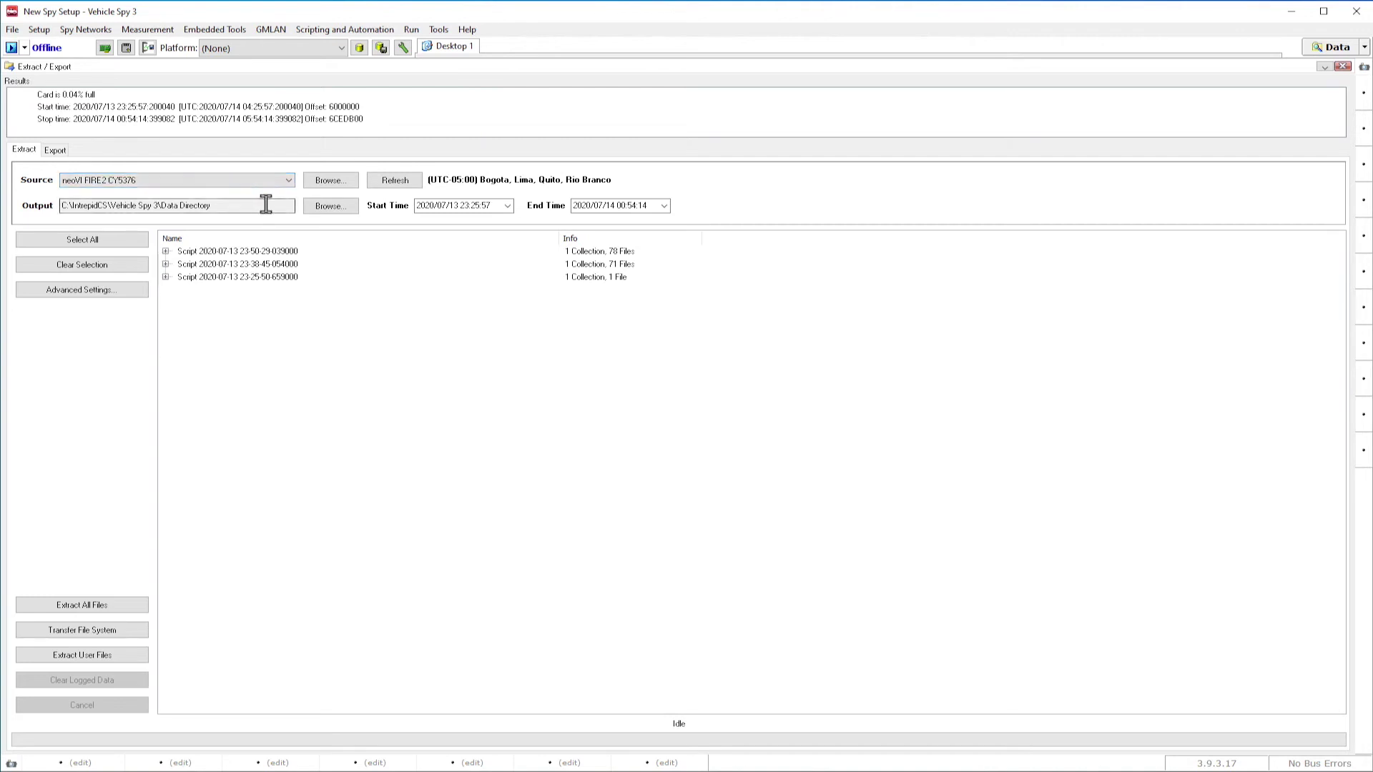
{"action": "left_click", "coordinate": [283, 207]}
{"action": "left_click", "coordinate": [508, 206]}
{"action": "left_click", "coordinate": [509, 208]}
{"action": "left_click", "coordinate": [166, 251]}
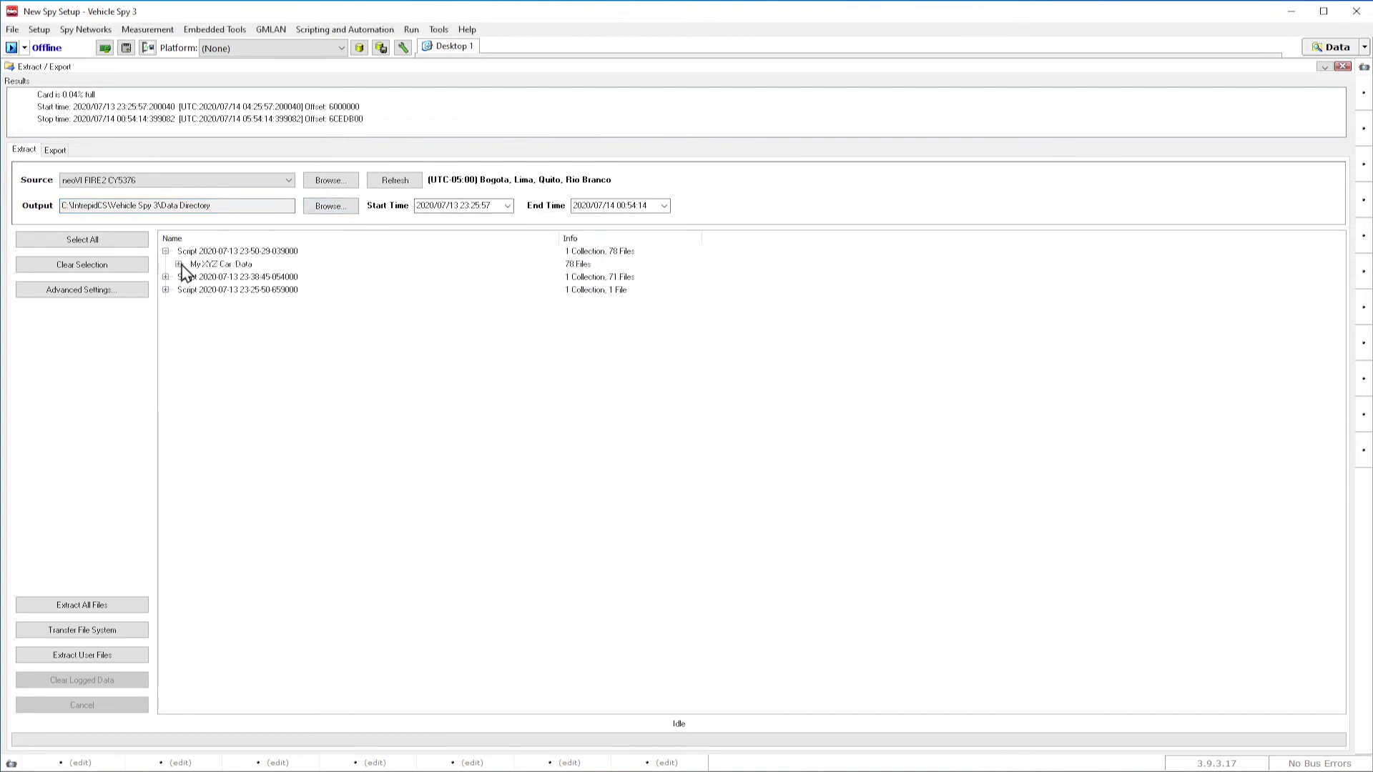
{"action": "left_click", "coordinate": [179, 264]}
Select all 78 logged files and reset the advanced extractor options to defaults
{"action": "left_click", "coordinate": [241, 266]}
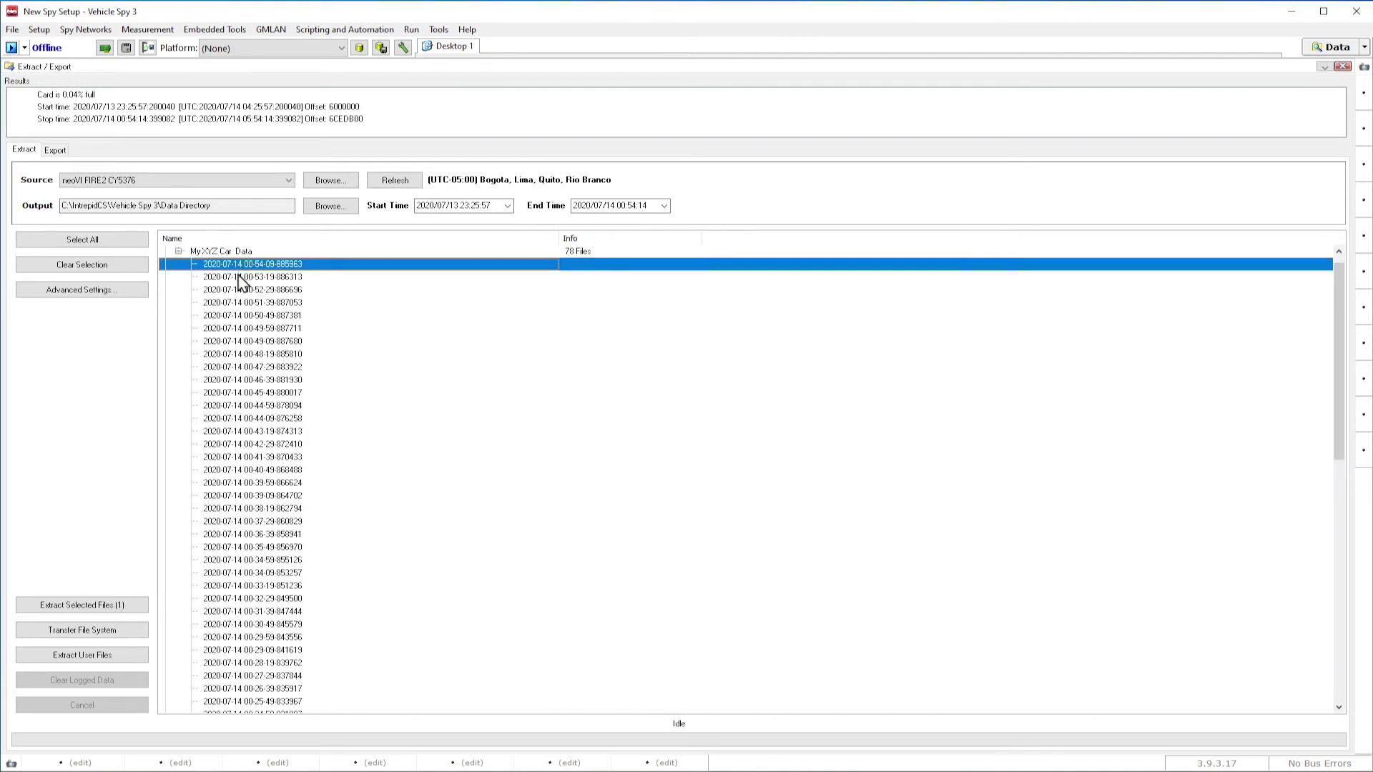
{"action": "left_click", "coordinate": [241, 280]}
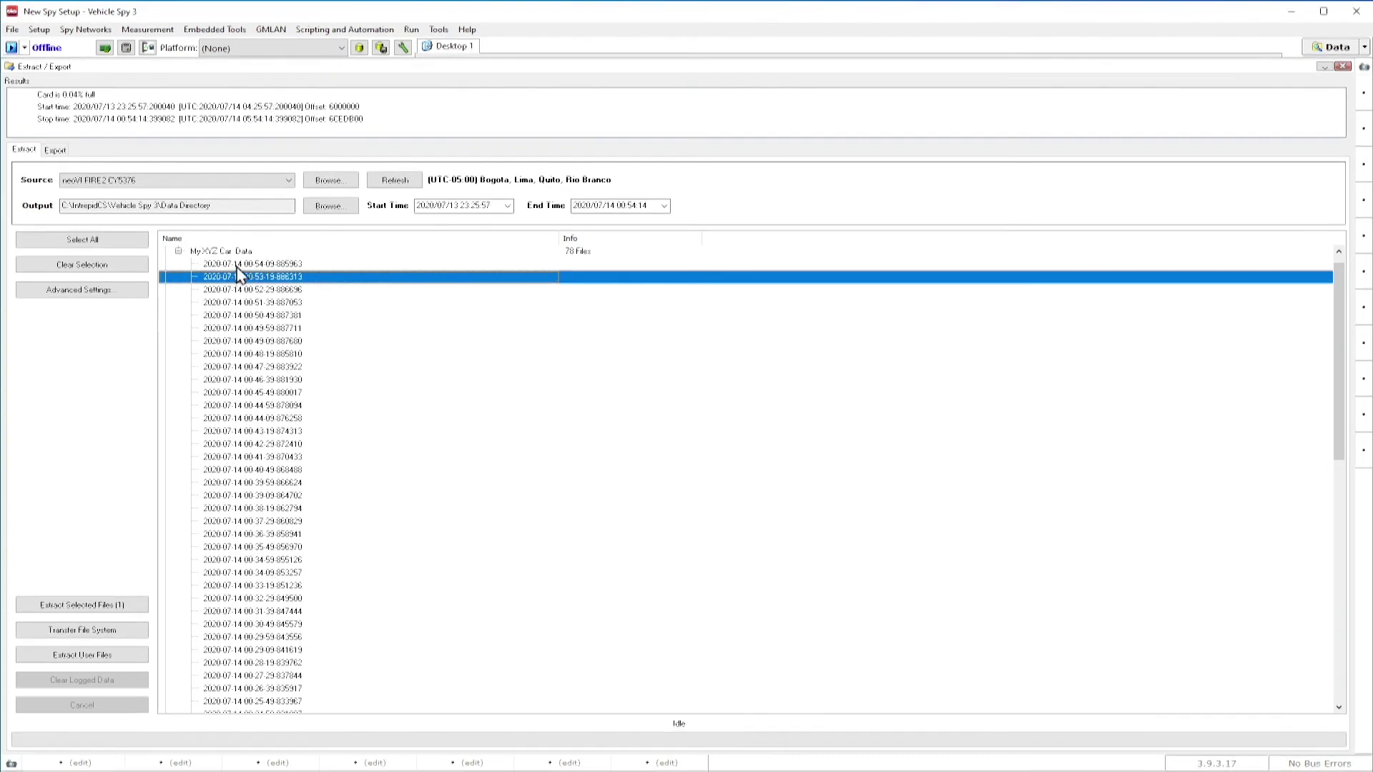
{"action": "left_click", "coordinate": [84, 262]}
{"action": "left_click", "coordinate": [83, 240]}
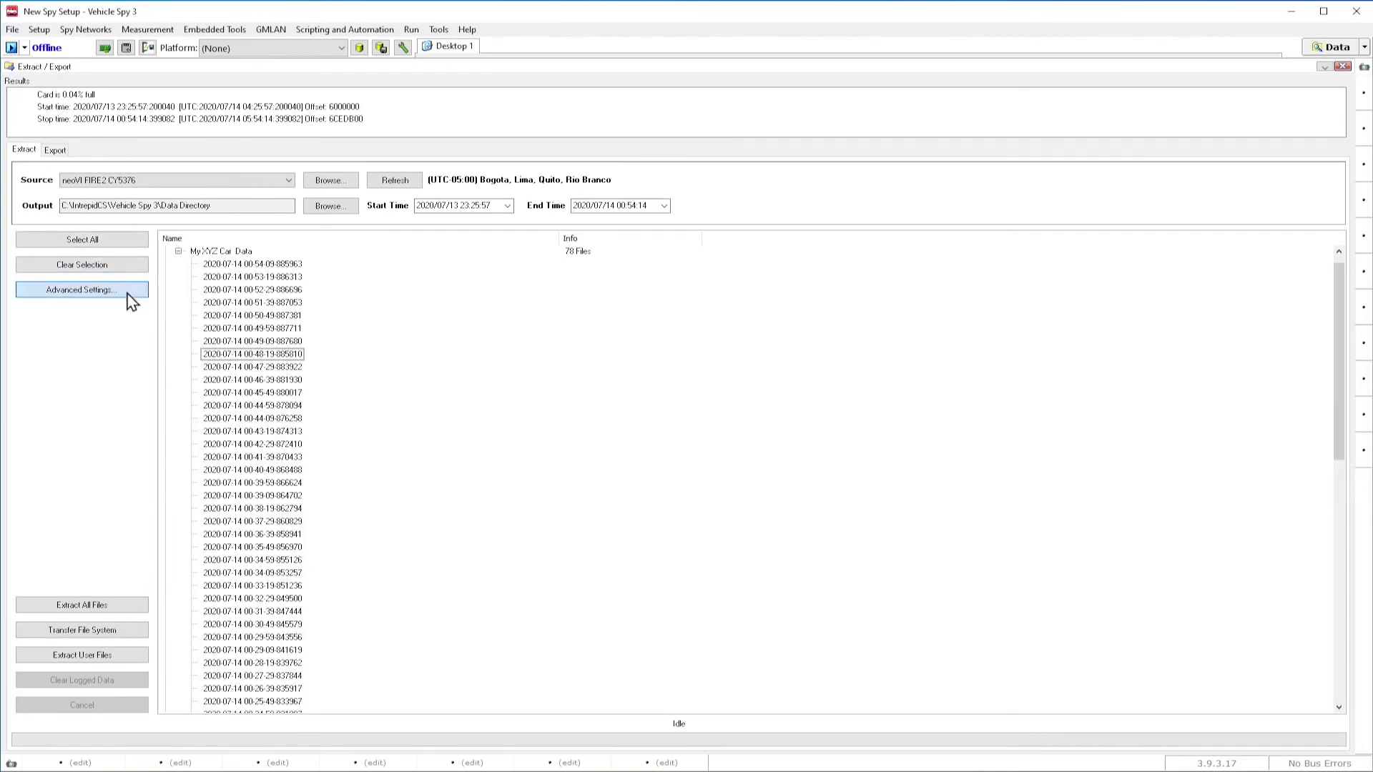
{"action": "left_click", "coordinate": [128, 294]}
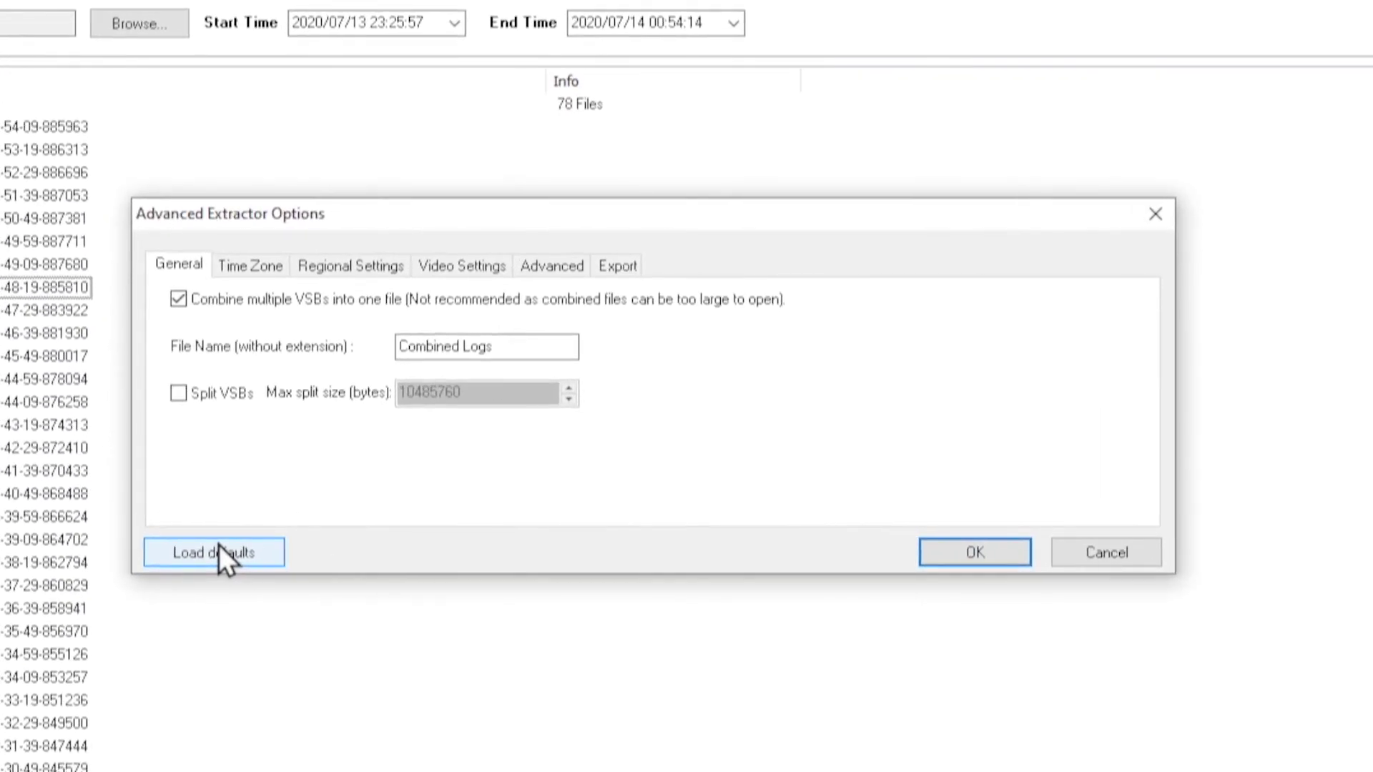
{"action": "left_click", "coordinate": [219, 545]}
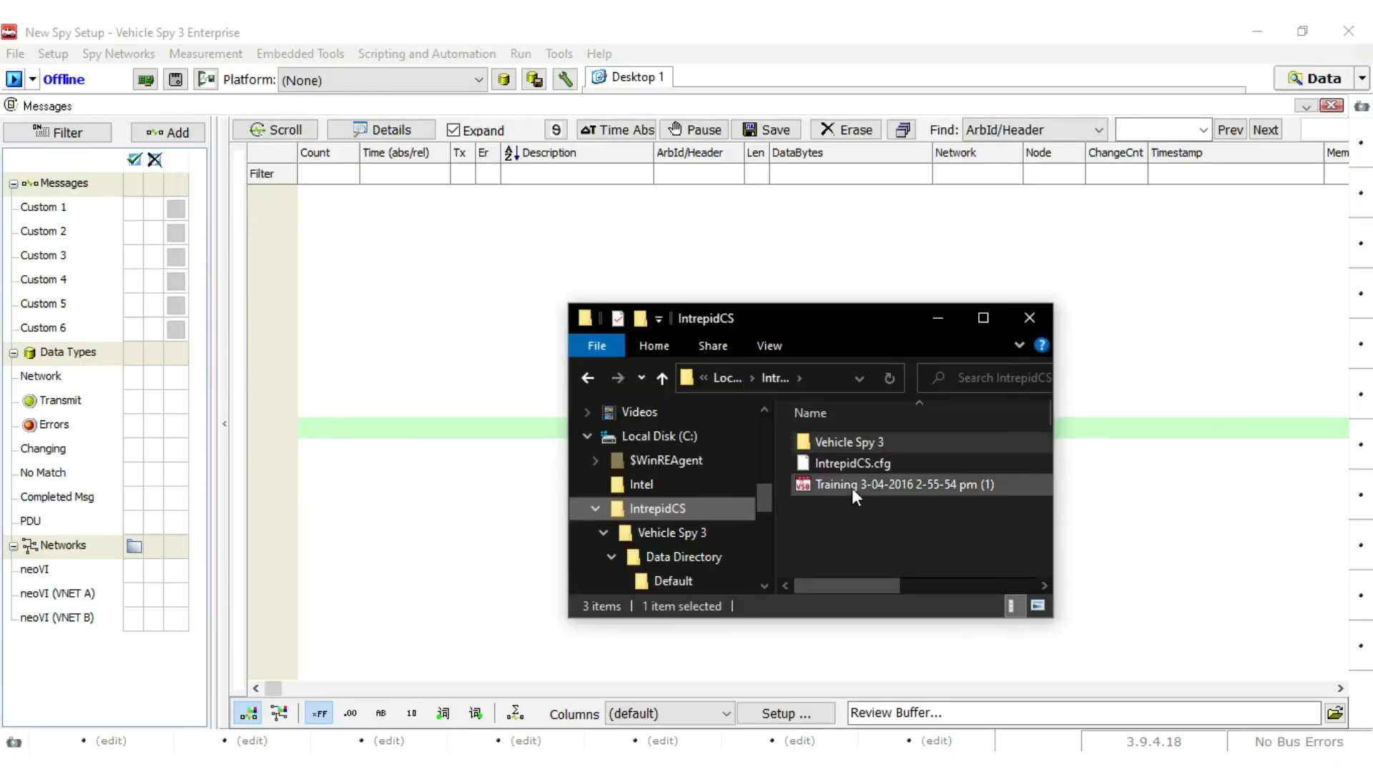
{"action": "left_click", "coordinate": [852, 488]}
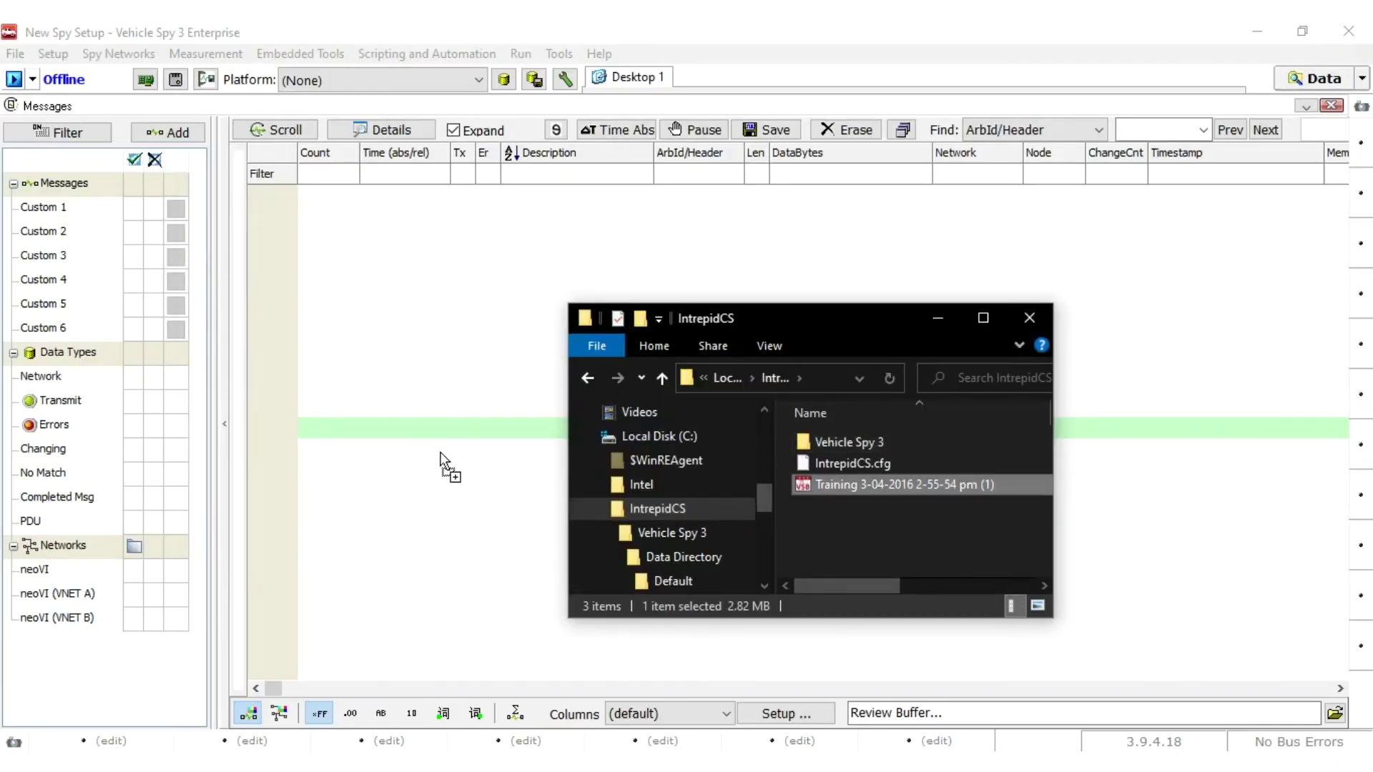
{"action": "left_click_drag", "start_coordinate": [440, 454], "coordinate": [444, 457]}
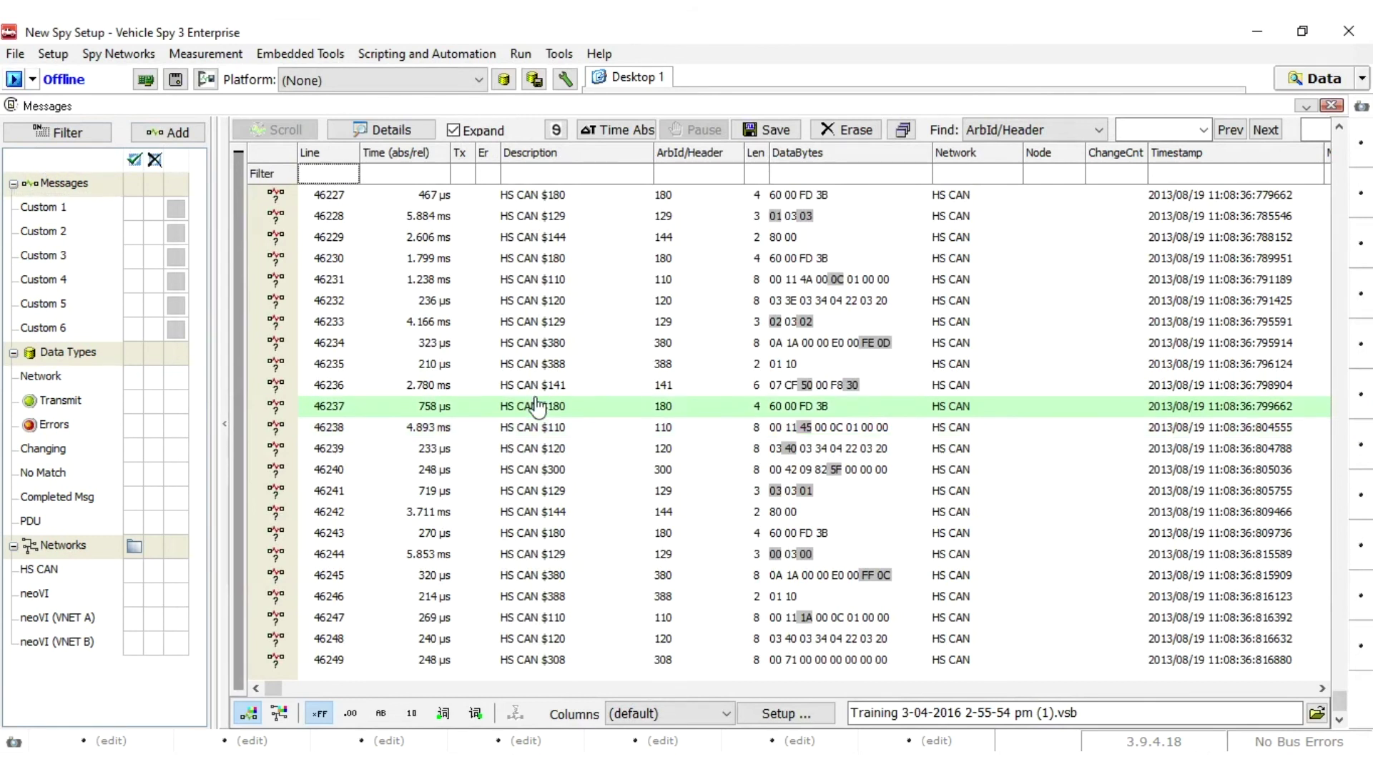
{"action": "scroll", "coordinate": [544, 411], "scroll_direction": "up", "scroll_amount": 6}
{"action": "scroll", "coordinate": [549, 418], "scroll_direction": "up", "scroll_amount": 8}
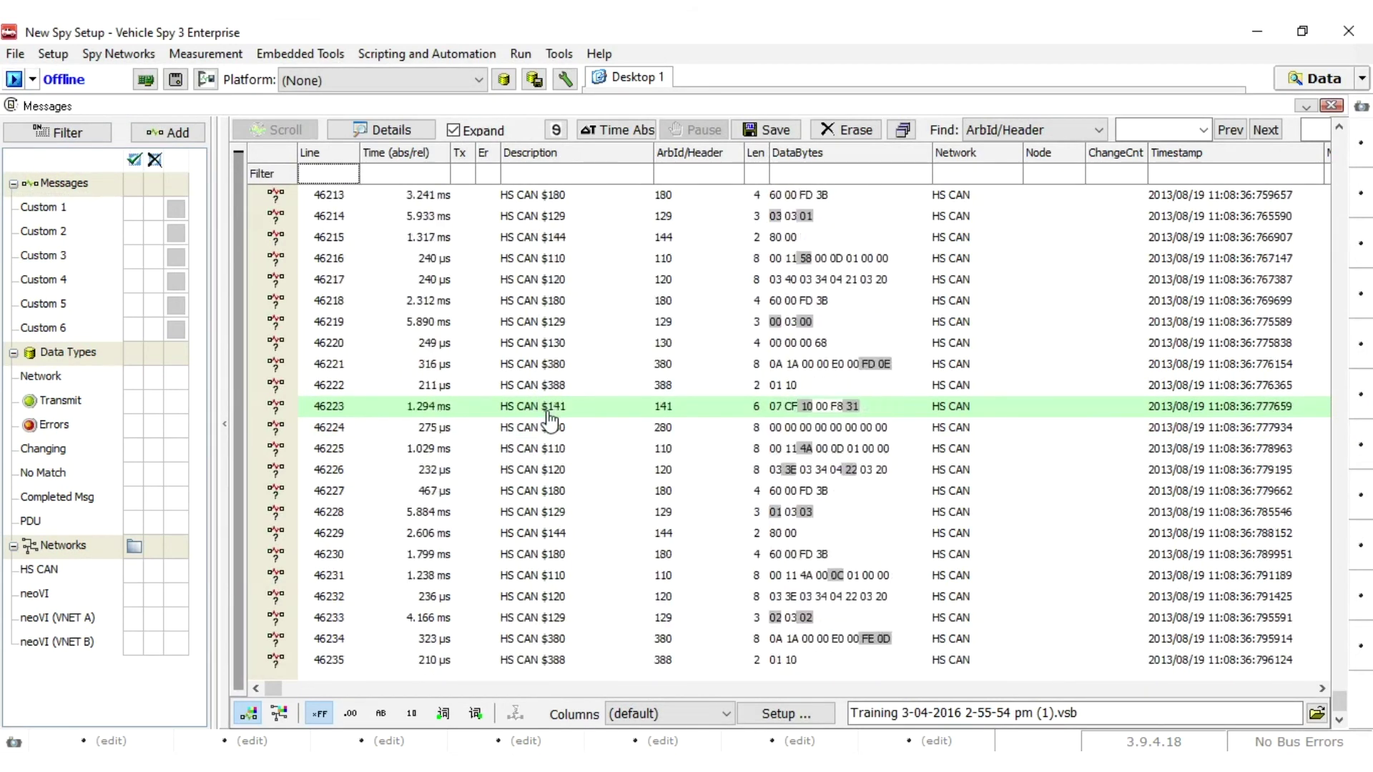
Reopen the Training .vsb log through File > Review Buffer, confirming the read method
{"action": "left_click", "coordinate": [53, 54]}
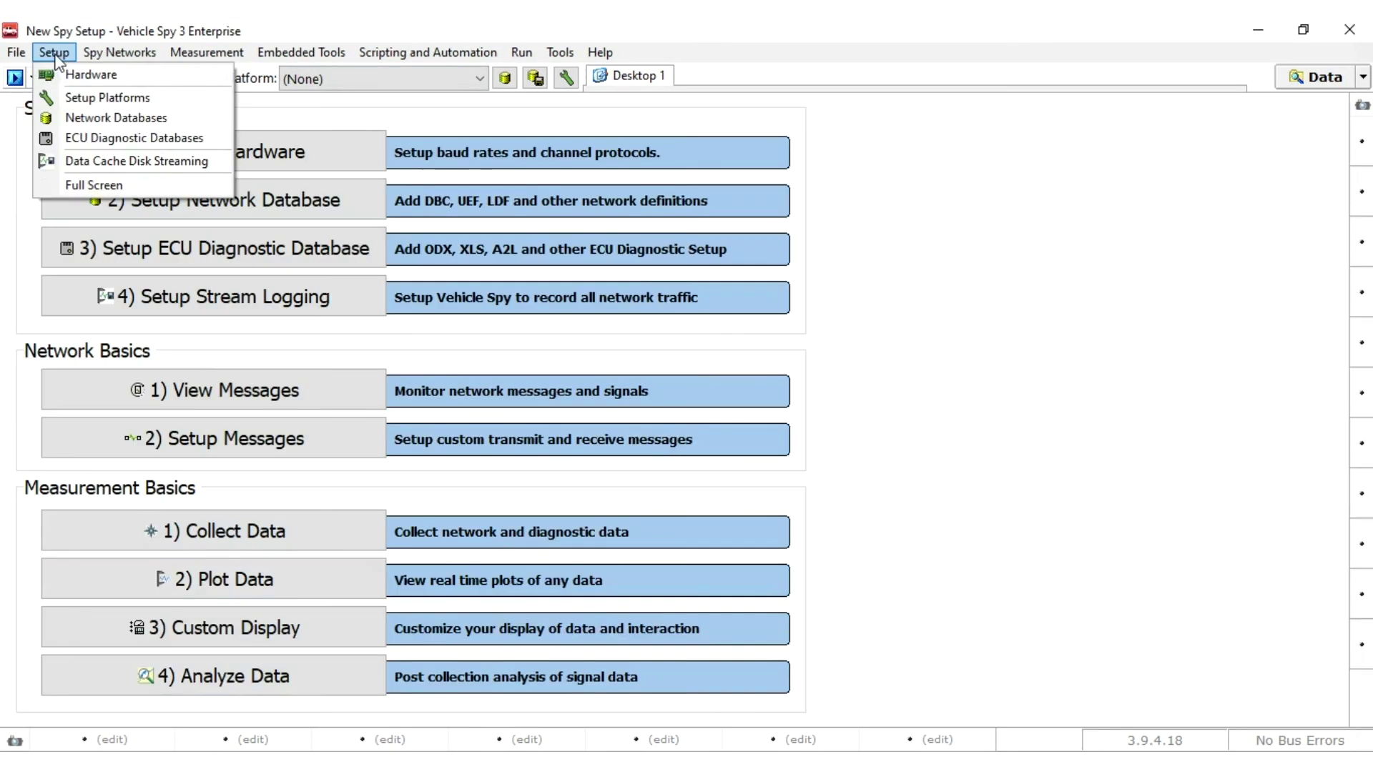
{"action": "mouse_move", "coordinate": [21, 54]}
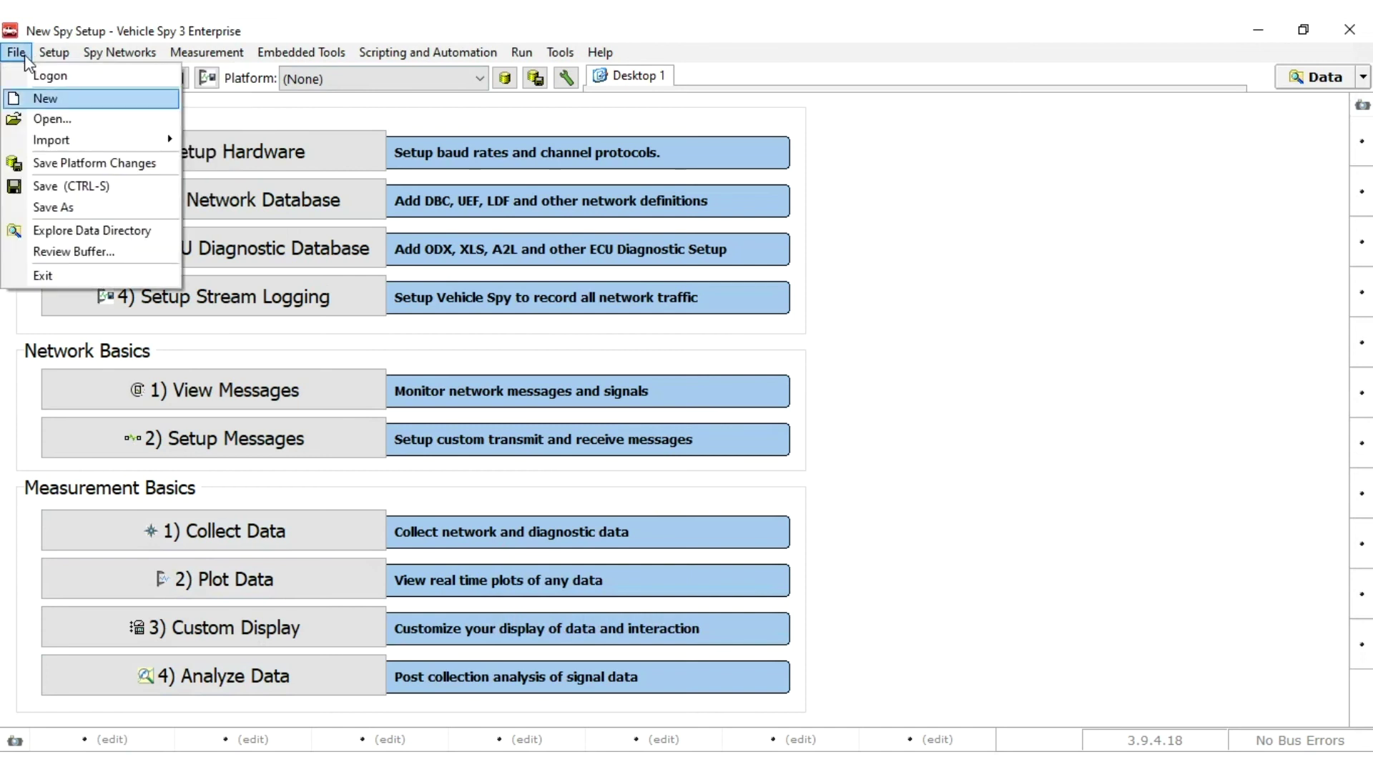
{"action": "left_click", "coordinate": [127, 253]}
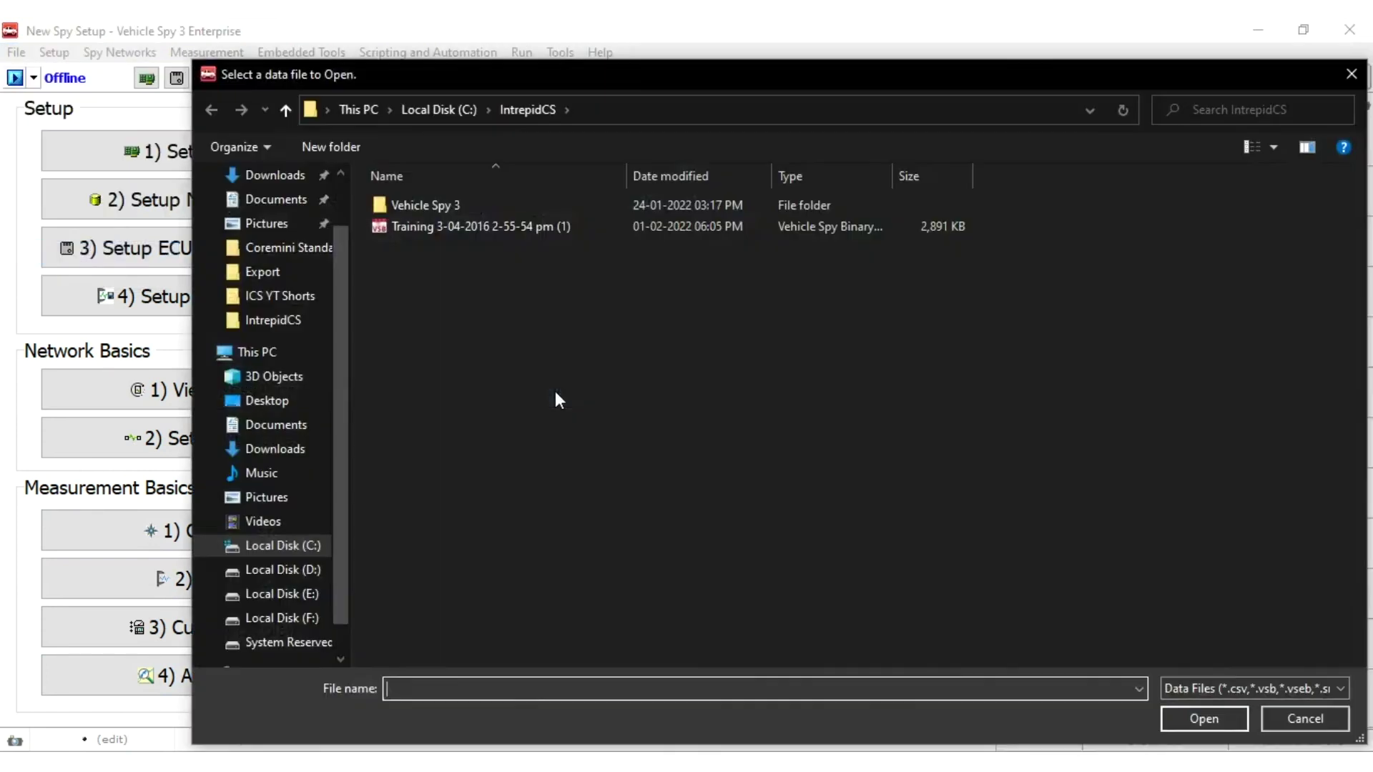
{"action": "left_click", "coordinate": [526, 226]}
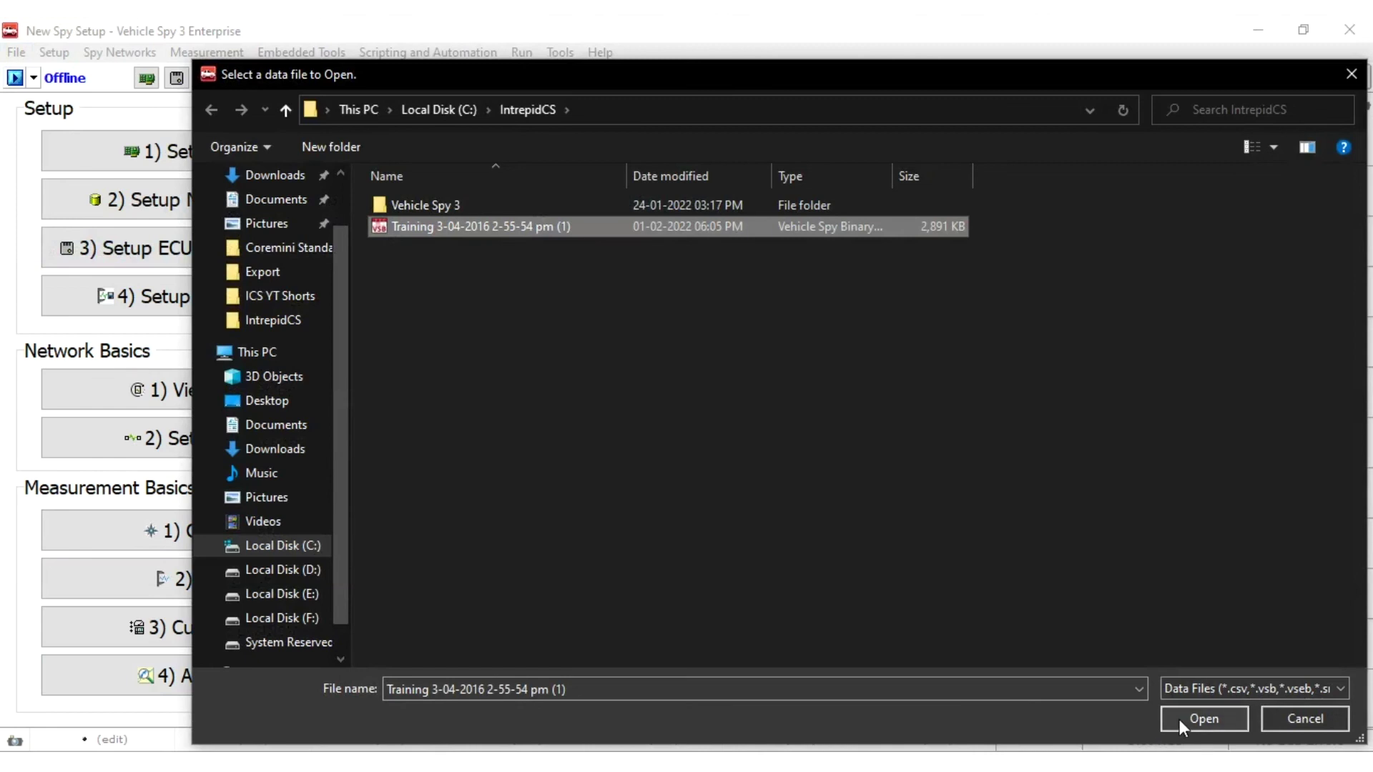
{"action": "left_click", "coordinate": [1204, 719]}
{"action": "key", "text": "Return"}
Select message line 46242 and step up the list to inspect message details
{"action": "left_click", "coordinate": [337, 262]}
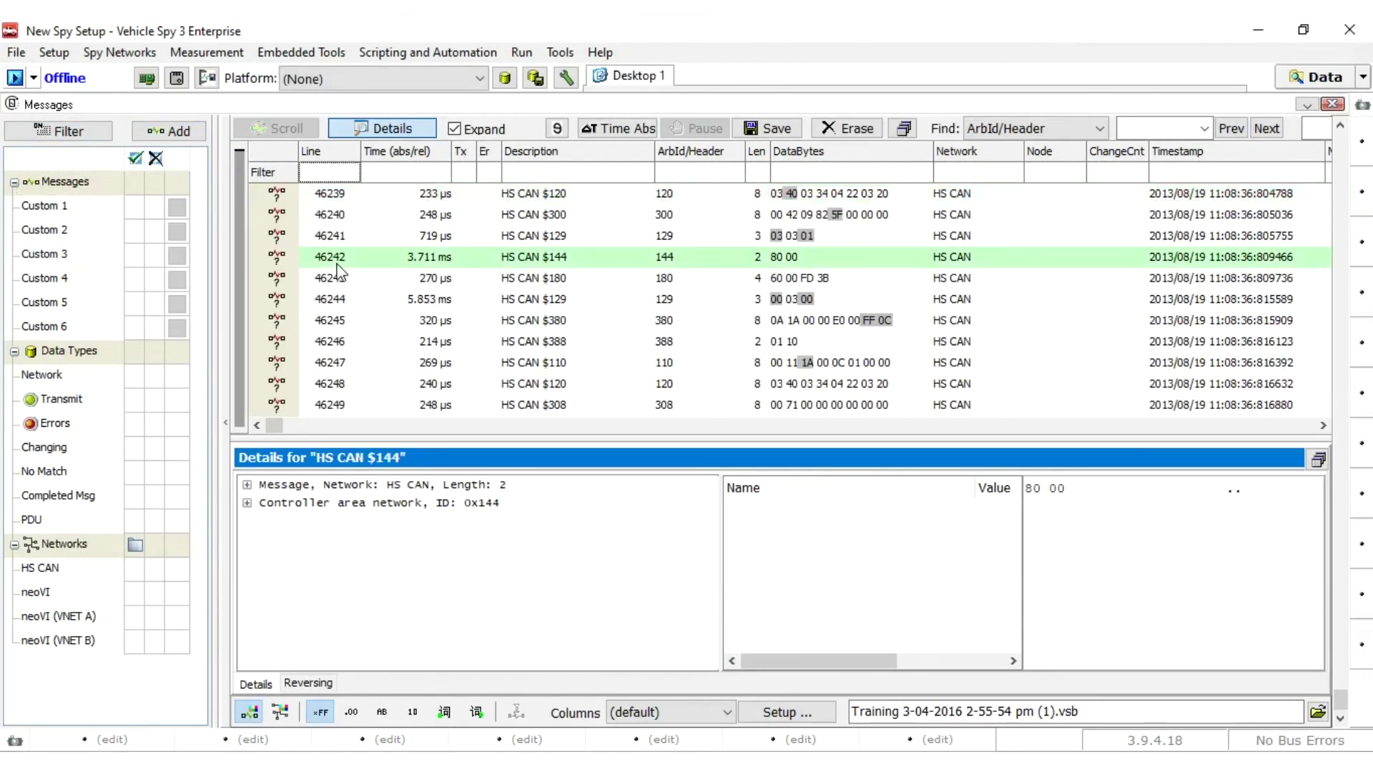
{"action": "key", "text": "Up"}
{"action": "key", "text": "Up"}
{"action": "key", "text": "Up"}
{"action": "key", "text": "Up"}
{"action": "key", "text": "Up"}
{"action": "key", "text": "Up"}
{"action": "key", "text": "Up"}
{"action": "key", "text": "Up"}
{"action": "key", "text": "Up"}
{"action": "key", "text": "Up"}
{"action": "key", "text": "Up"}
{"action": "key", "text": "Up"}
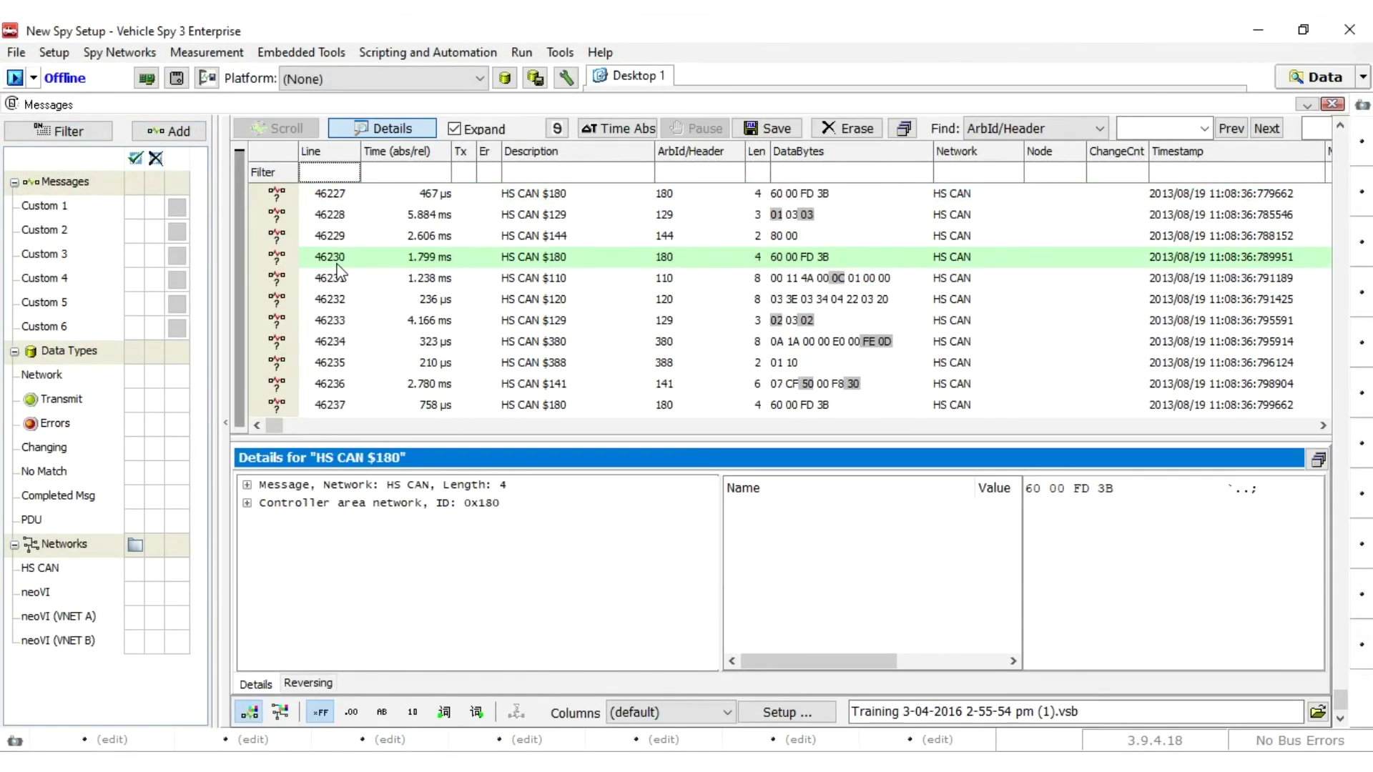
{"action": "key", "text": "Up"}
{"action": "key", "text": "Up"}
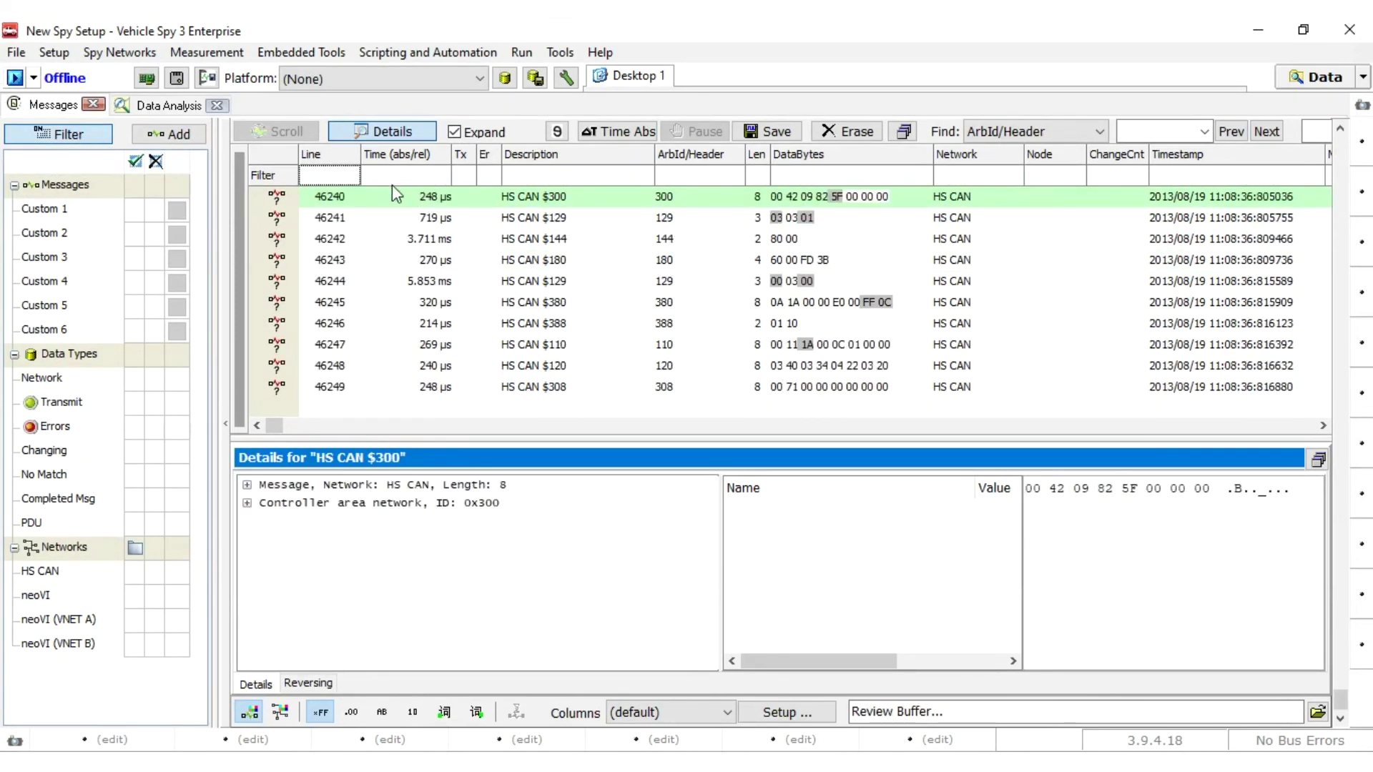
Try the Time column filter, then start a filter on the Description column
{"action": "left_click", "coordinate": [397, 177]}
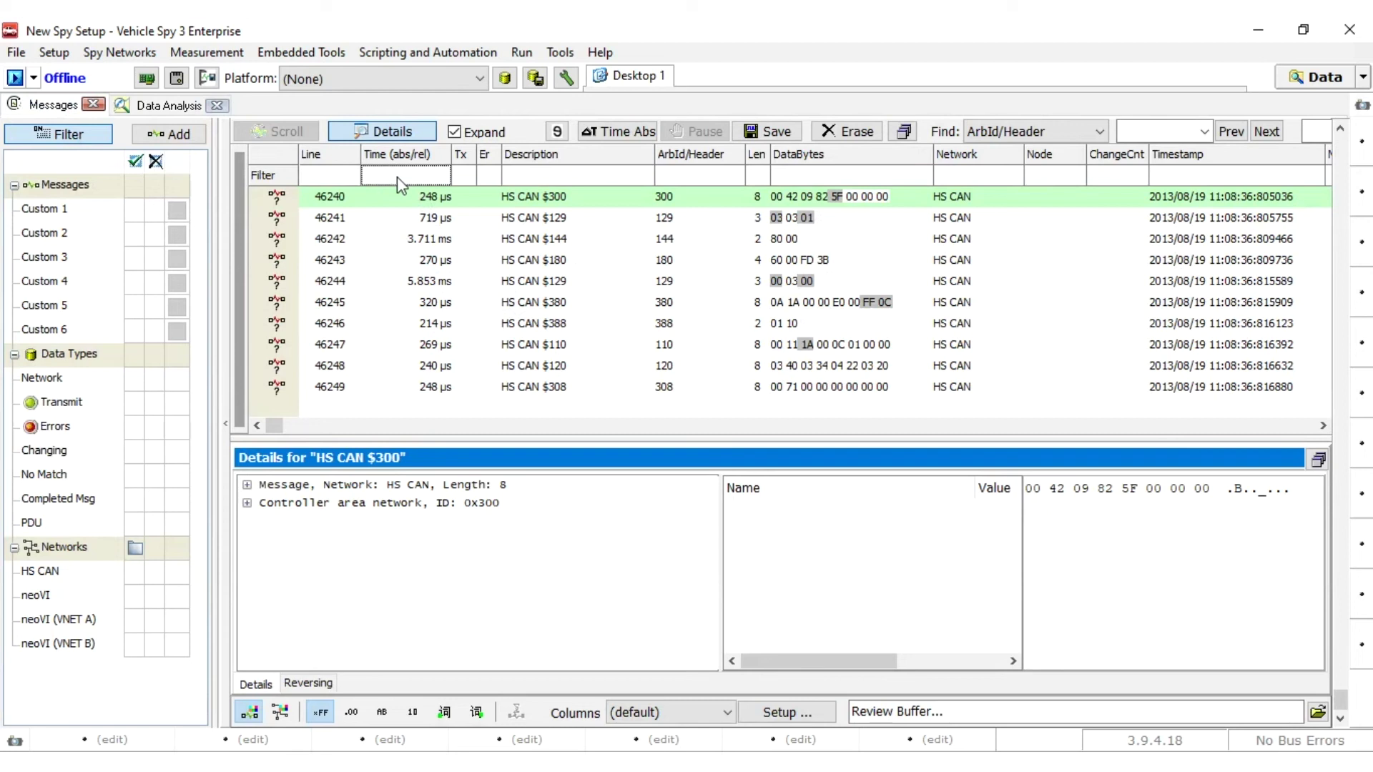
{"action": "left_click", "coordinate": [445, 188]}
{"action": "left_click", "coordinate": [436, 188]}
{"action": "left_click", "coordinate": [446, 174]}
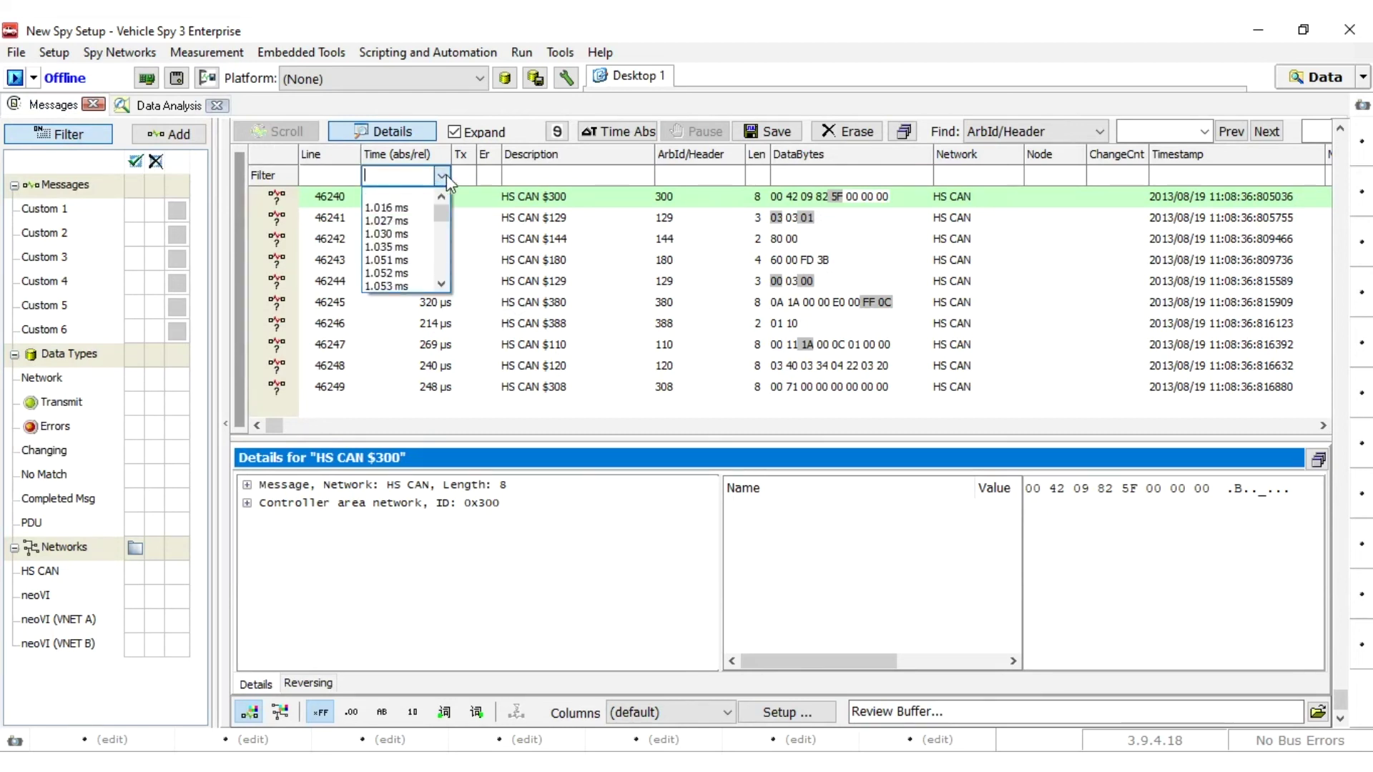
{"action": "left_click", "coordinate": [446, 174]}
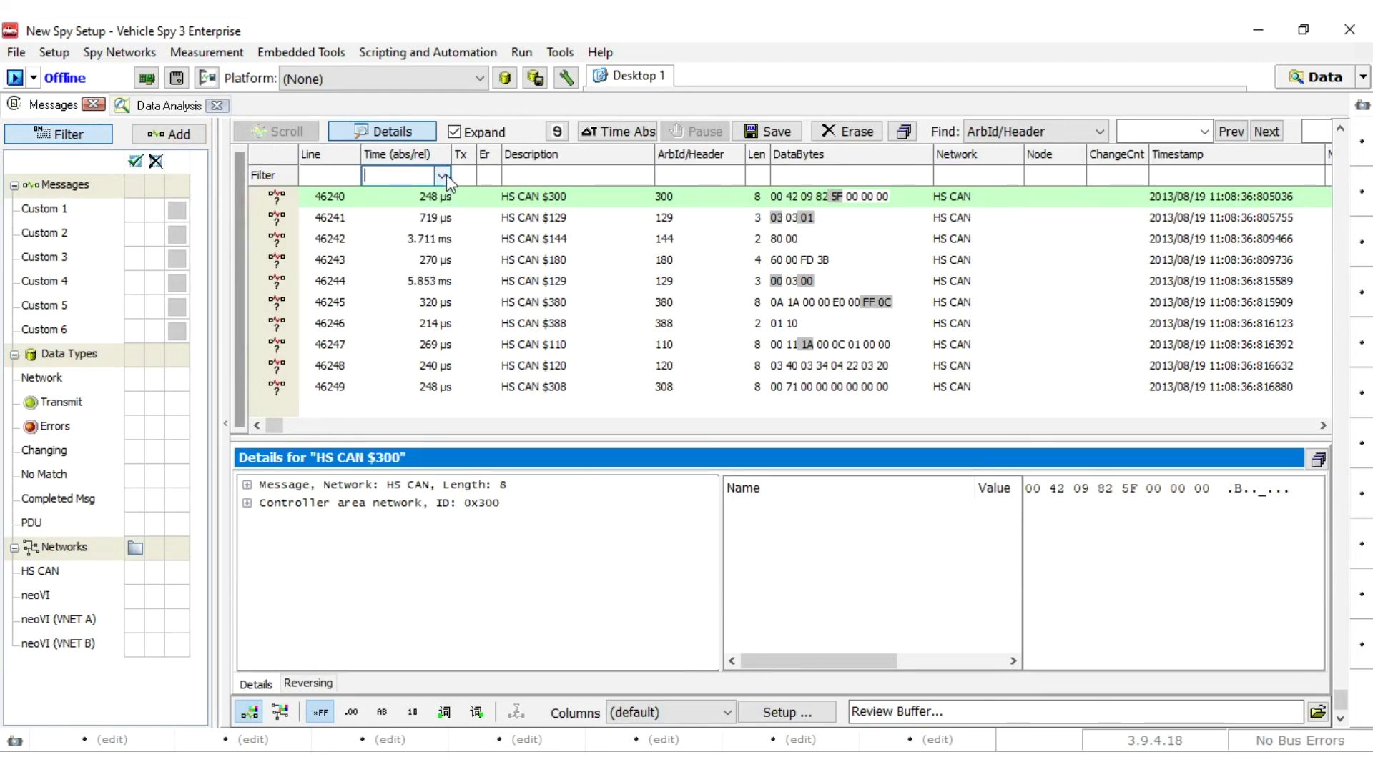
{"action": "left_click", "coordinate": [543, 176]}
{"action": "left_click", "coordinate": [630, 176]}
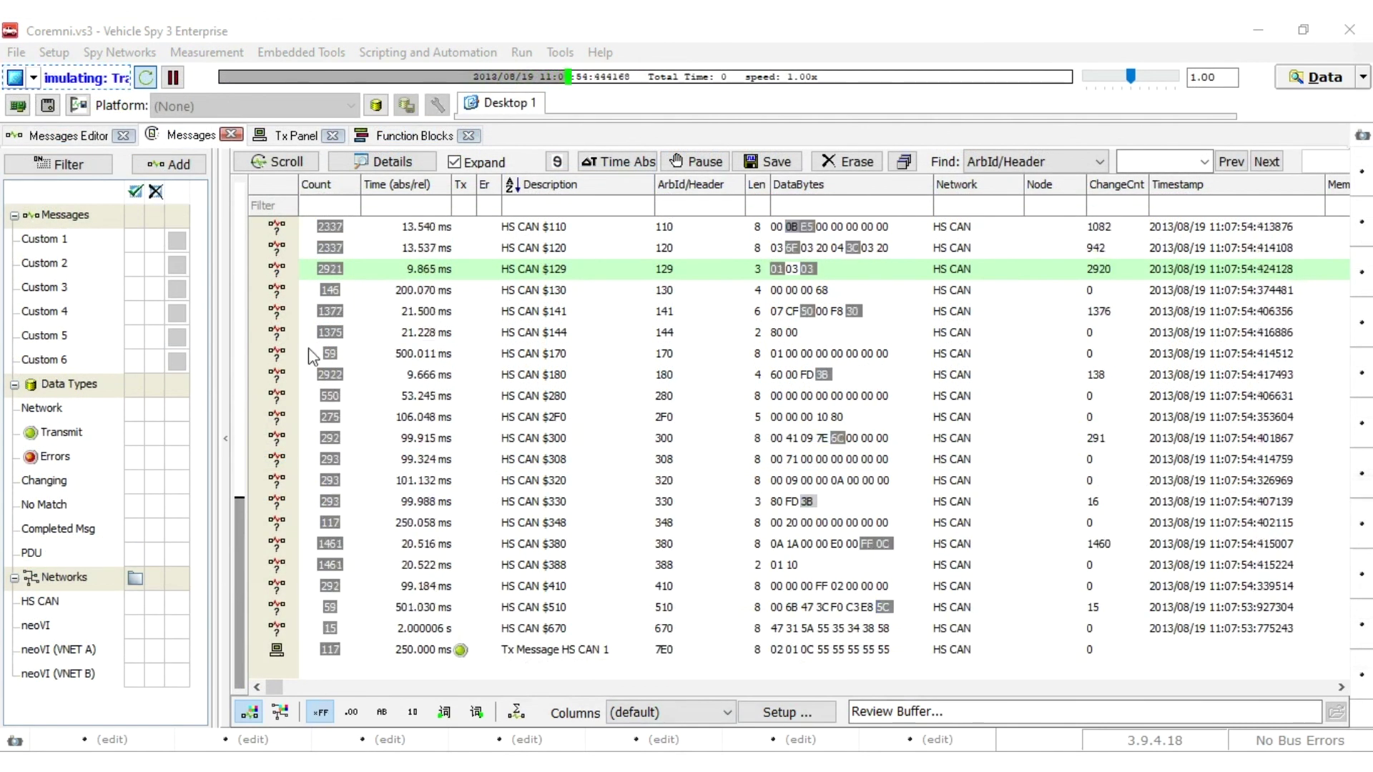
Inspect the HS CAN $2F0 and $130 message rows in the simulating Coremni Messages view
{"action": "left_click", "coordinate": [744, 44]}
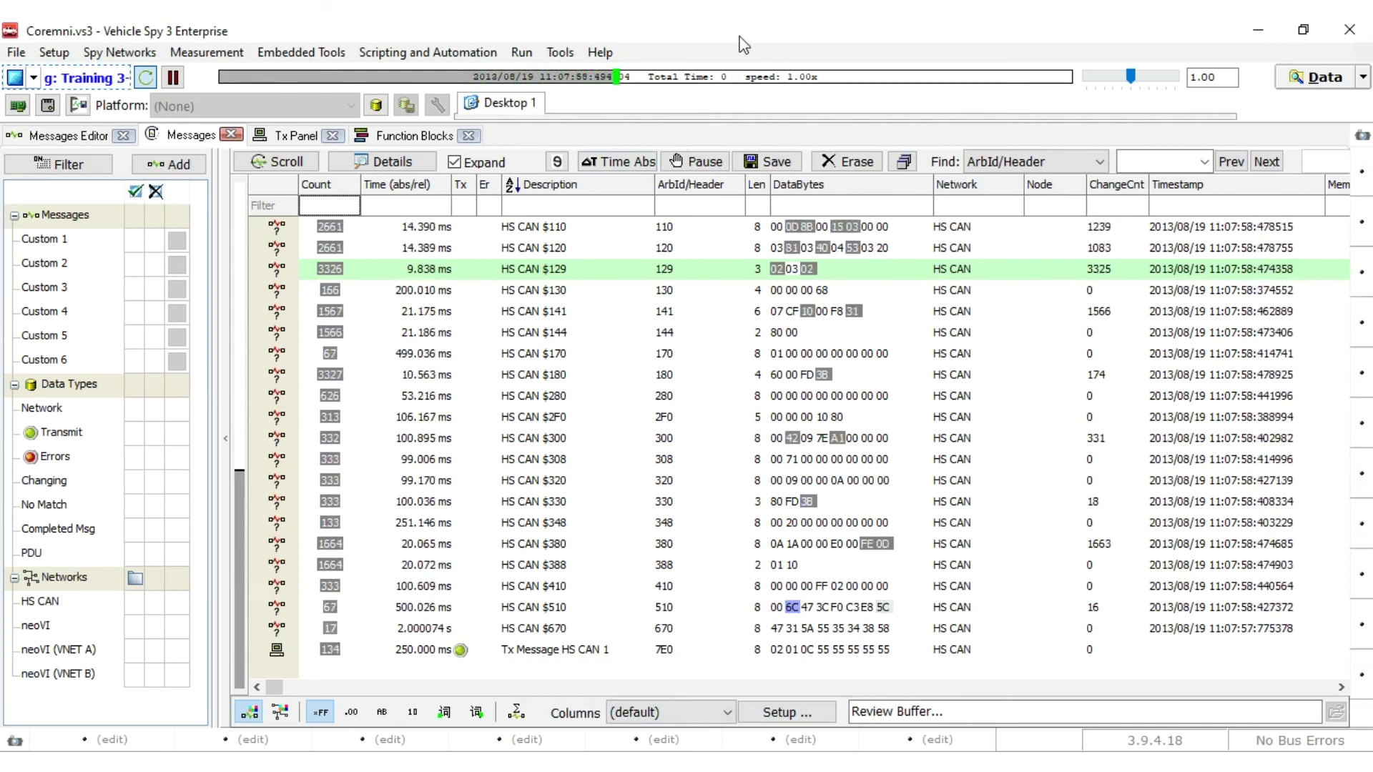
{"action": "left_click", "coordinate": [344, 419]}
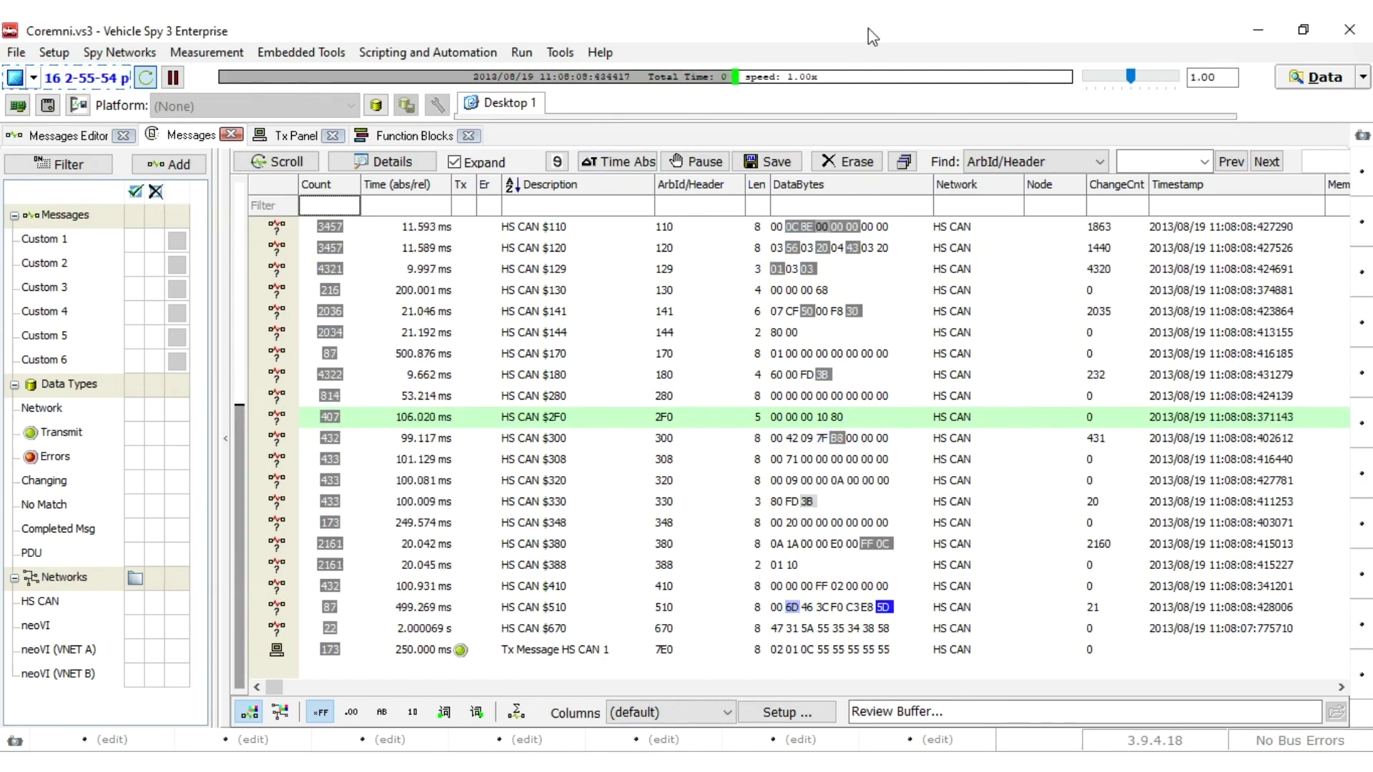
{"action": "left_click", "coordinate": [453, 291]}
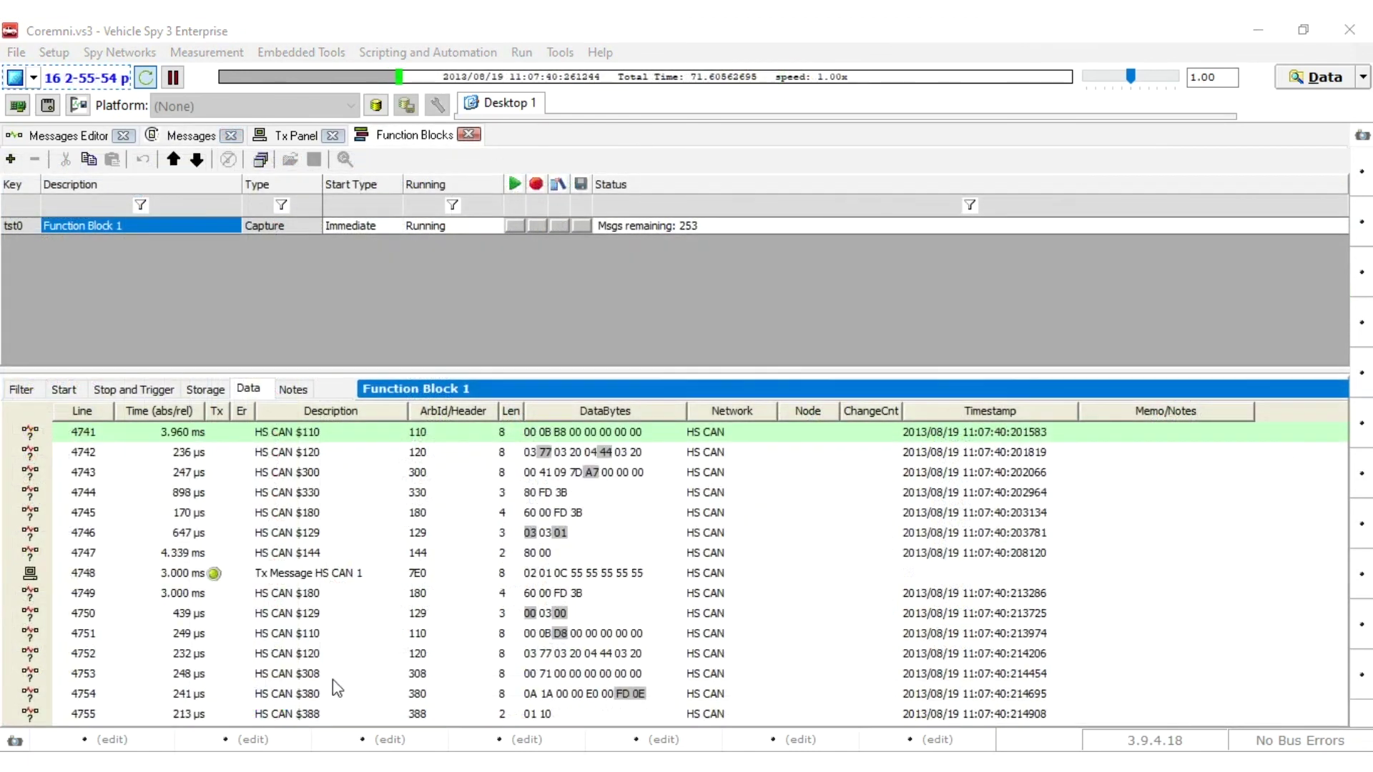
Select Function Block 1 to view its captured HS CAN data
{"action": "left_click", "coordinate": [653, 302]}
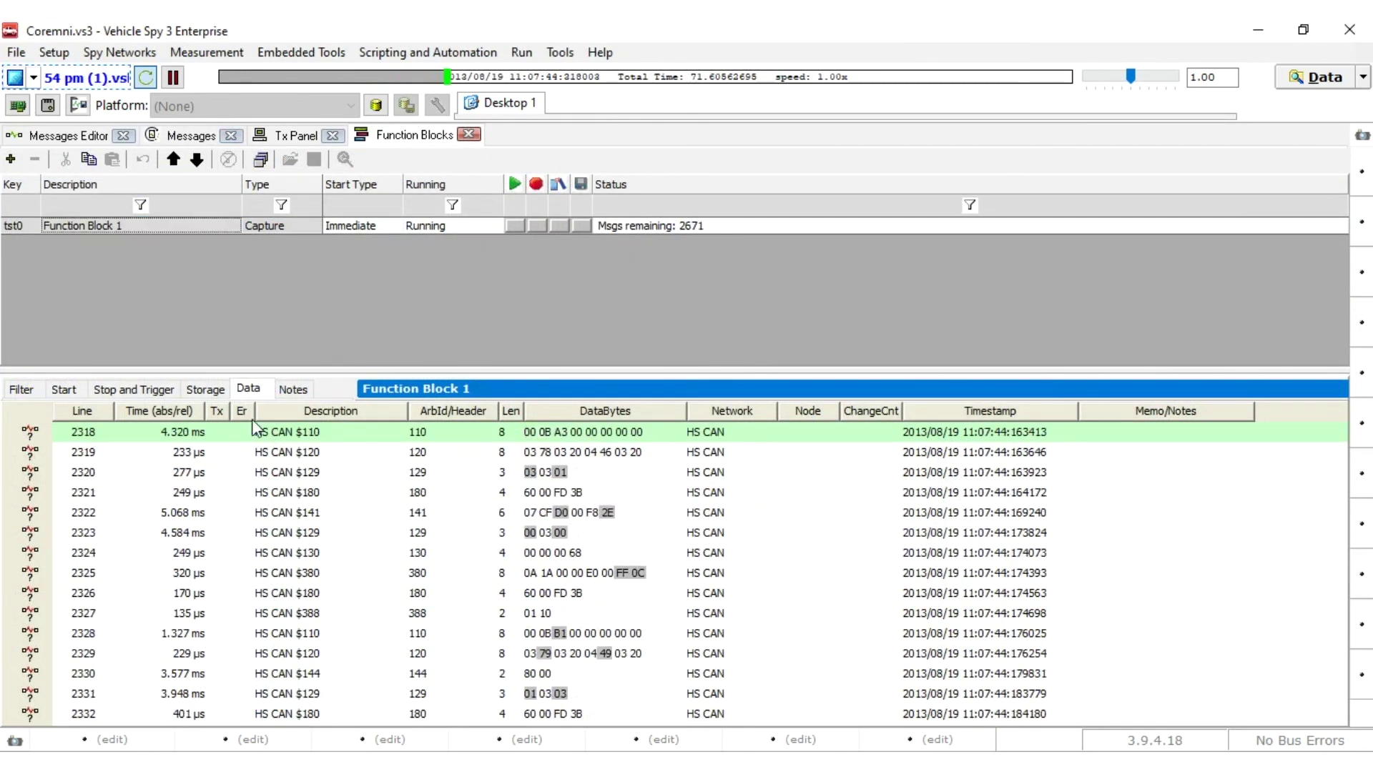
{"action": "left_click", "coordinate": [251, 392]}
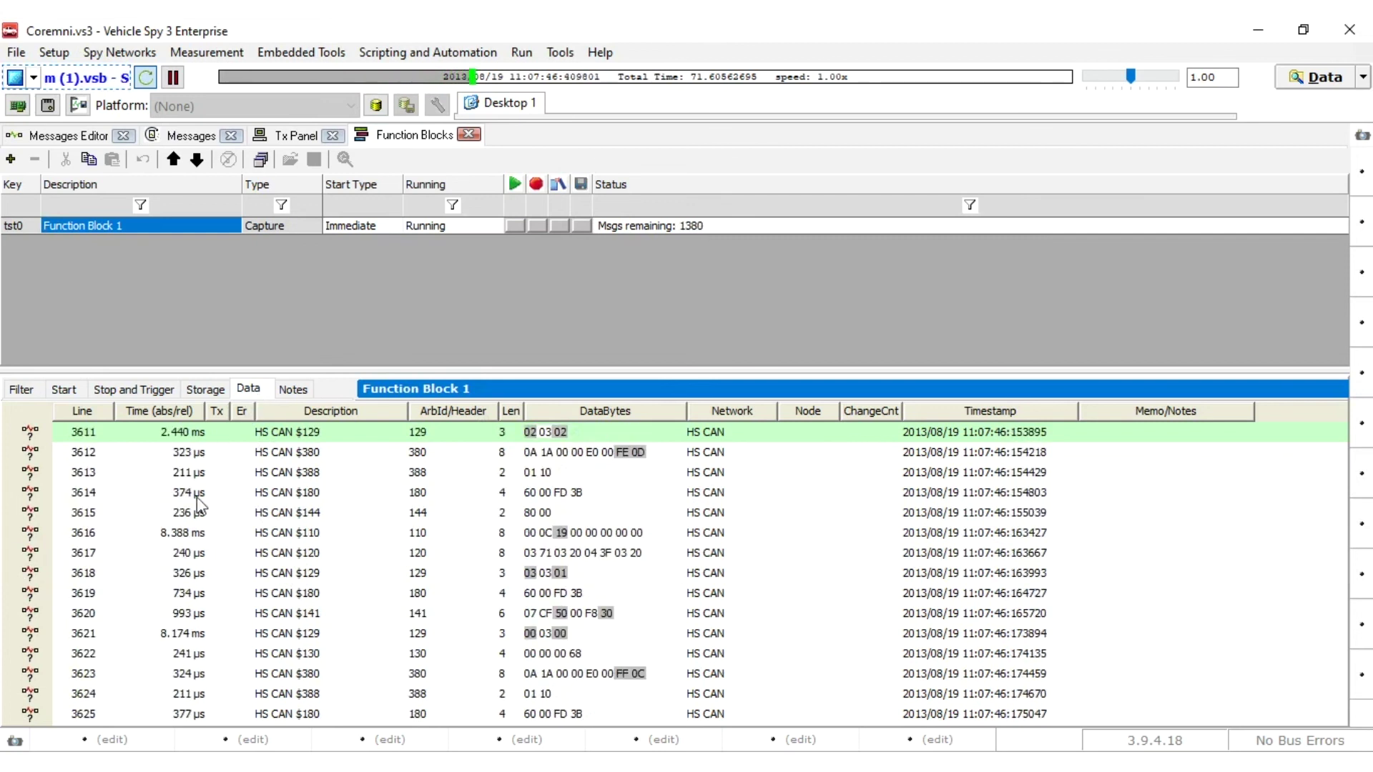